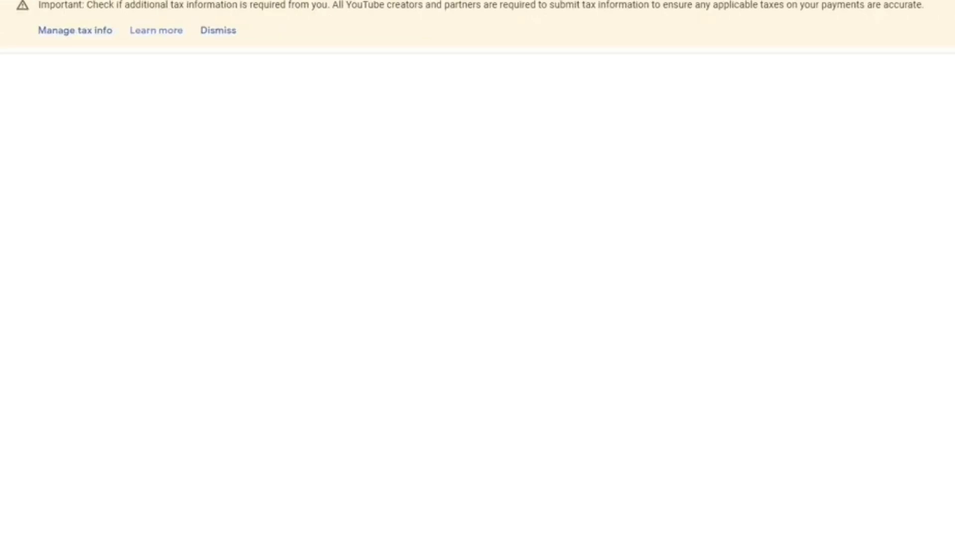
Step: Open the tax info management page and start adding United States tax info
click(66, 31)
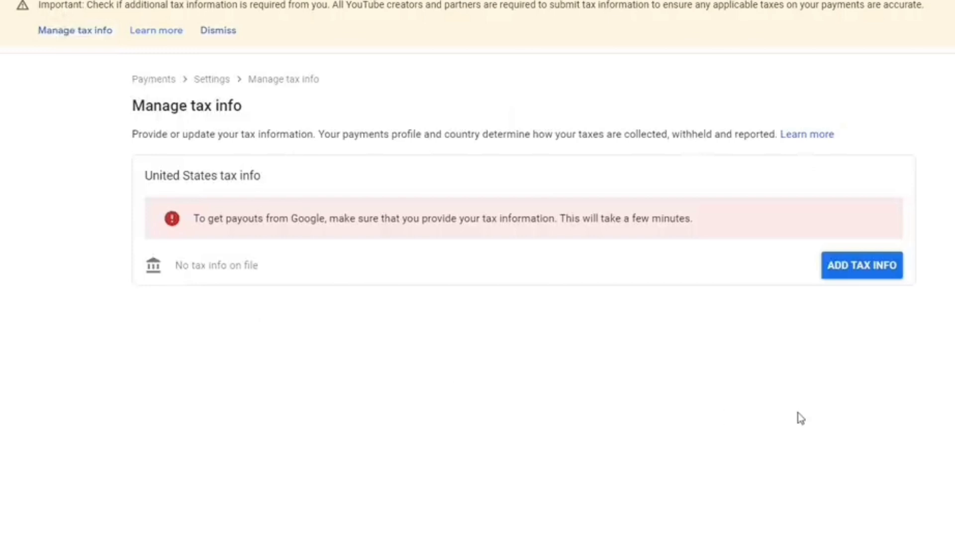
mouse_move(91, 130)
mouse_down()
mouse_move(173, 181)
mouse_move(947, 383)
mouse_move(954, 348)
mouse_up()
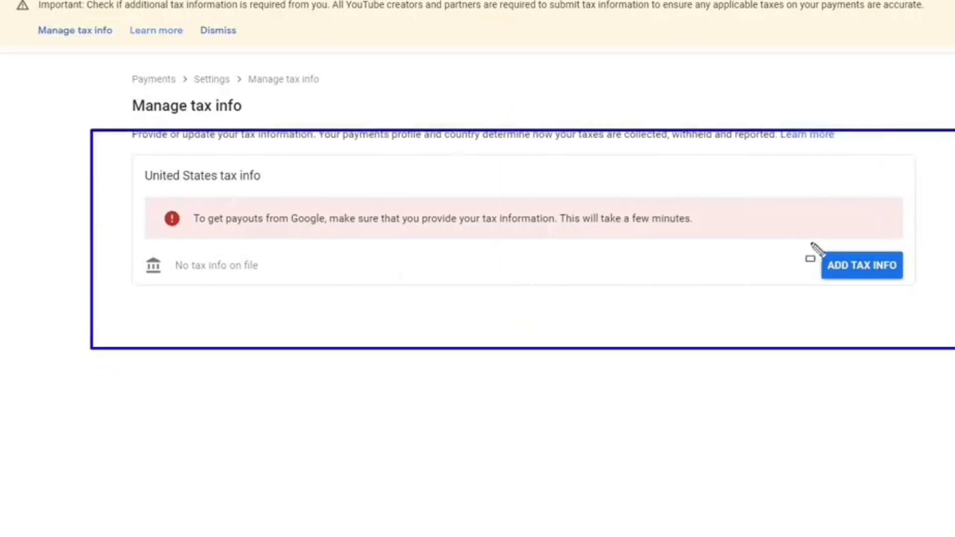
mouse_move(809, 243)
mouse_down()
mouse_move(857, 280)
mouse_move(946, 303)
mouse_up()
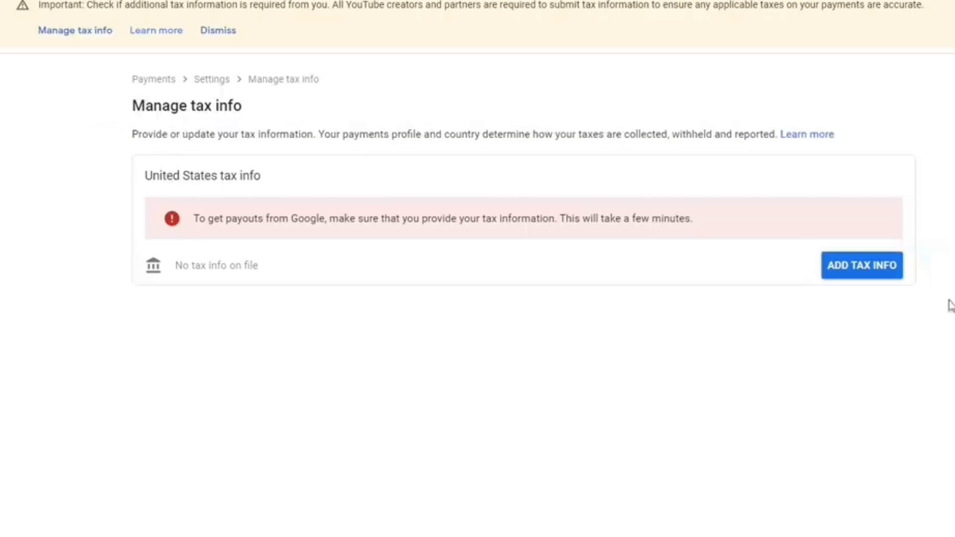
drag(787, 244, 911, 285)
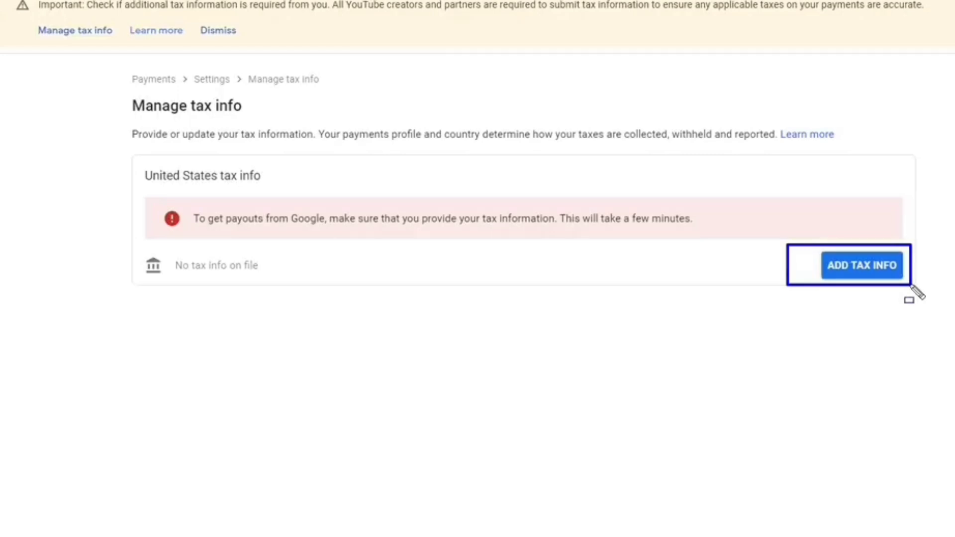
click(836, 269)
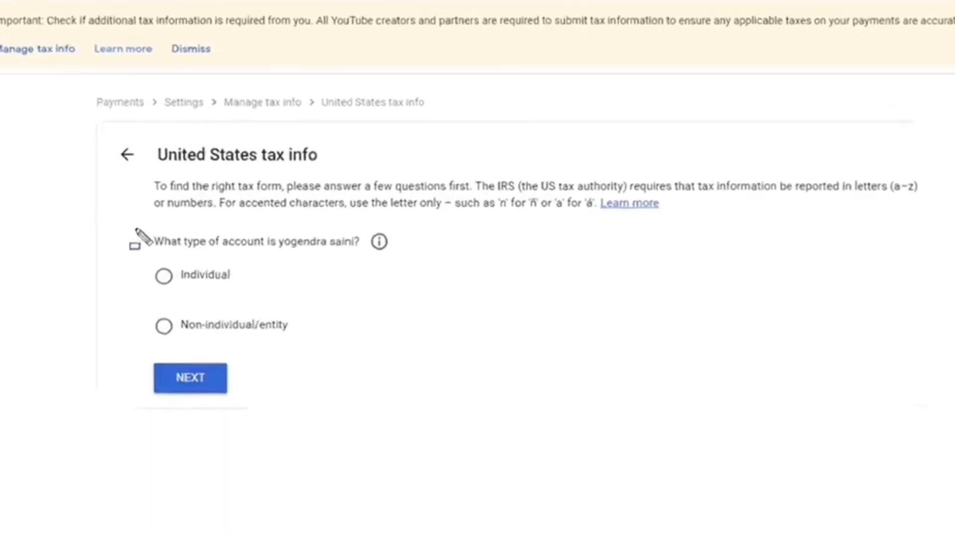
Step: Set the account type to Individual and continue to the following question
mouse_move(135, 229)
mouse_down()
mouse_move(157, 245)
mouse_move(408, 265)
mouse_up()
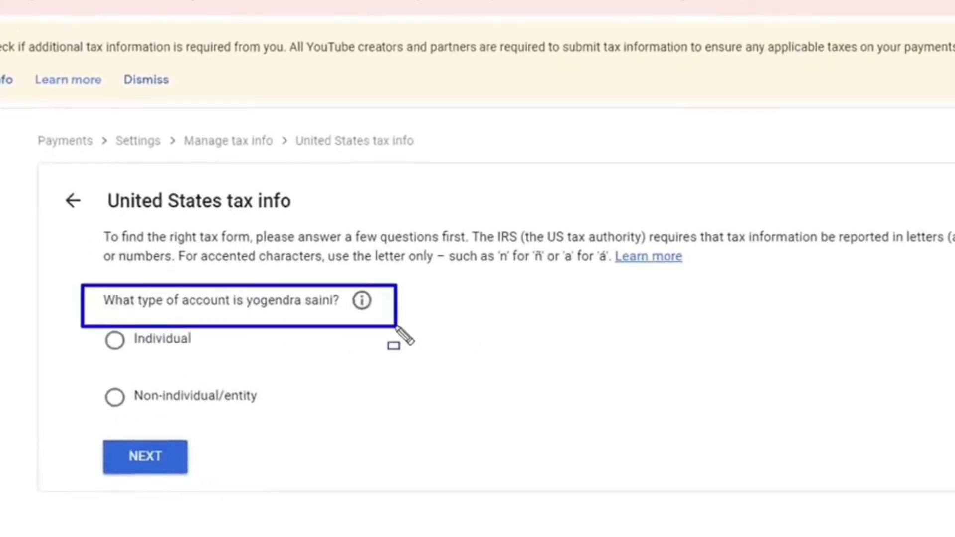
drag(403, 338, 403, 338)
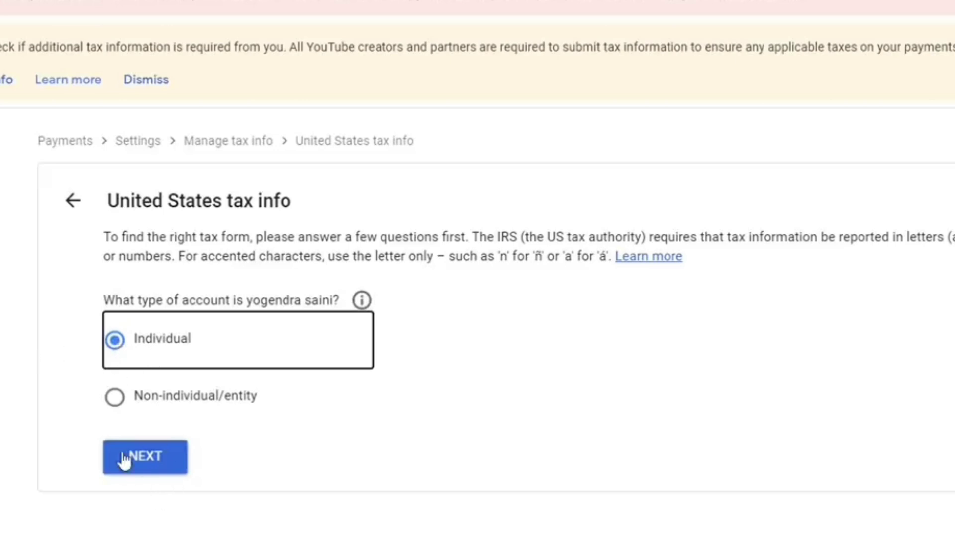
drag(81, 426, 234, 485)
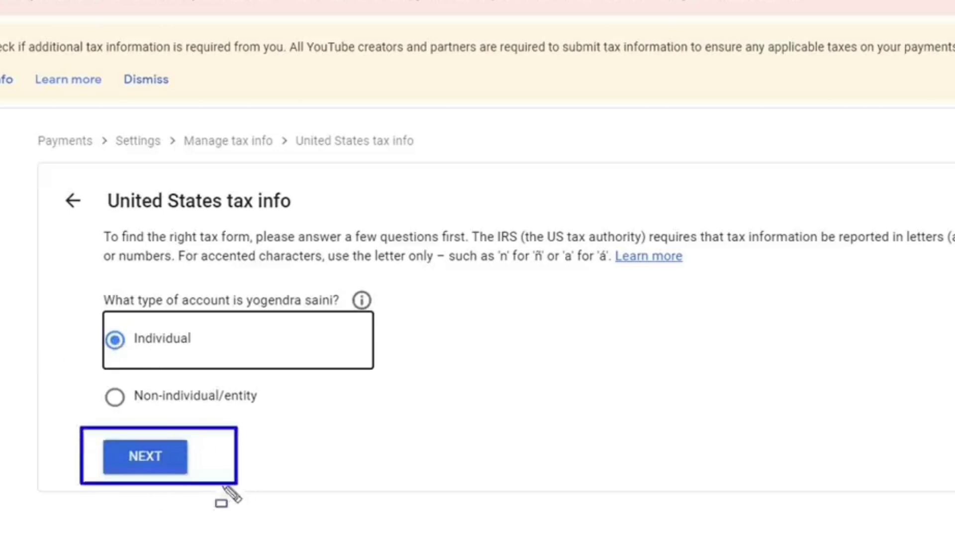
click(155, 469)
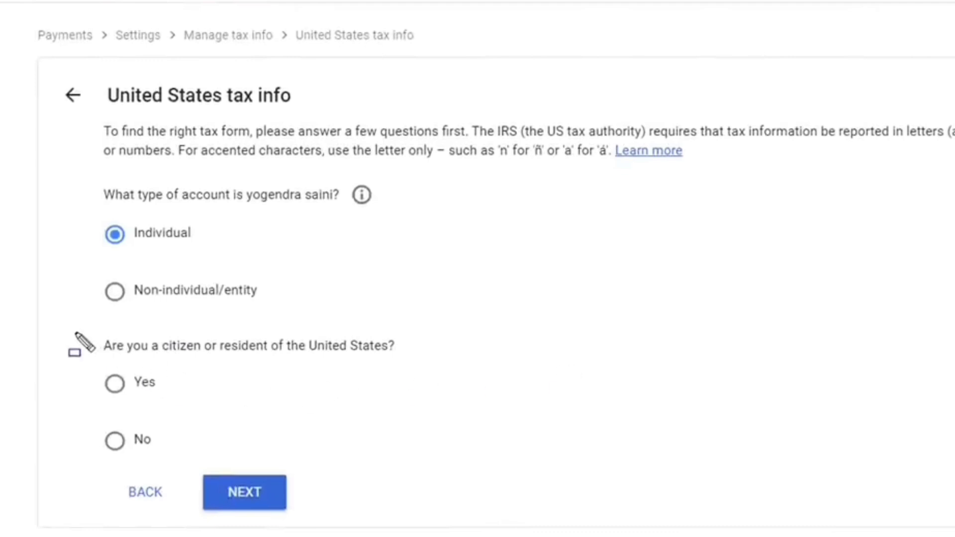
Step: Answer No to being a citizen or resident of the United States and continue
mouse_move(75, 332)
mouse_down()
mouse_move(260, 371)
mouse_move(432, 362)
mouse_up()
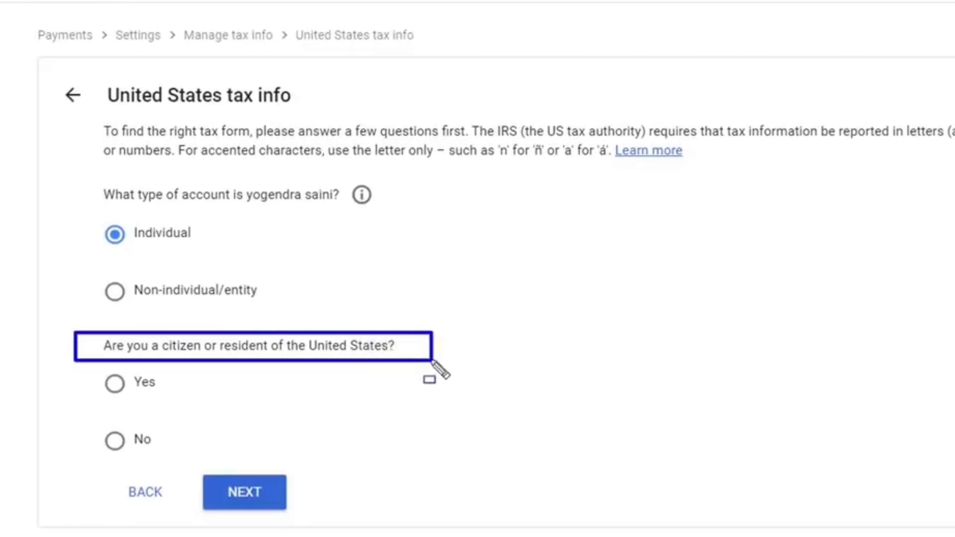
drag(88, 422, 194, 459)
click(115, 444)
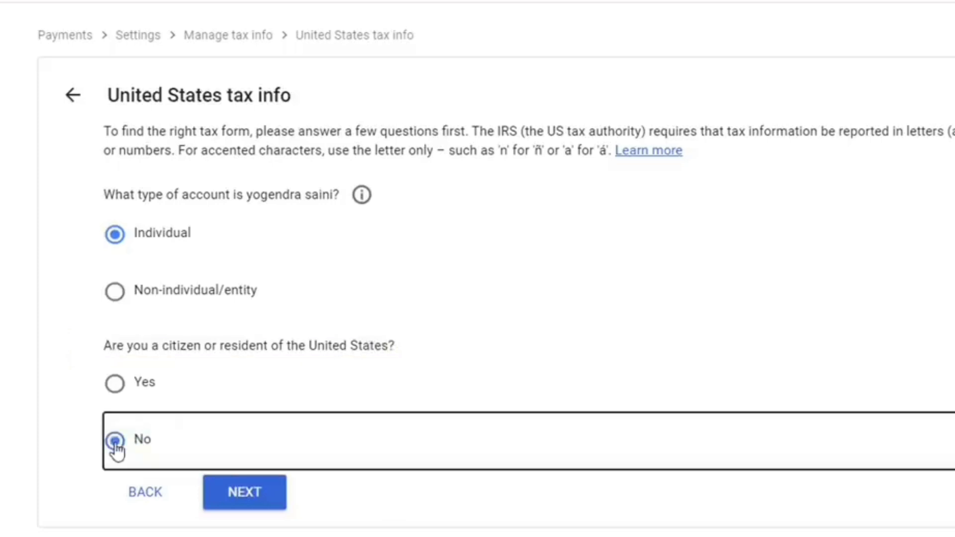
click(244, 492)
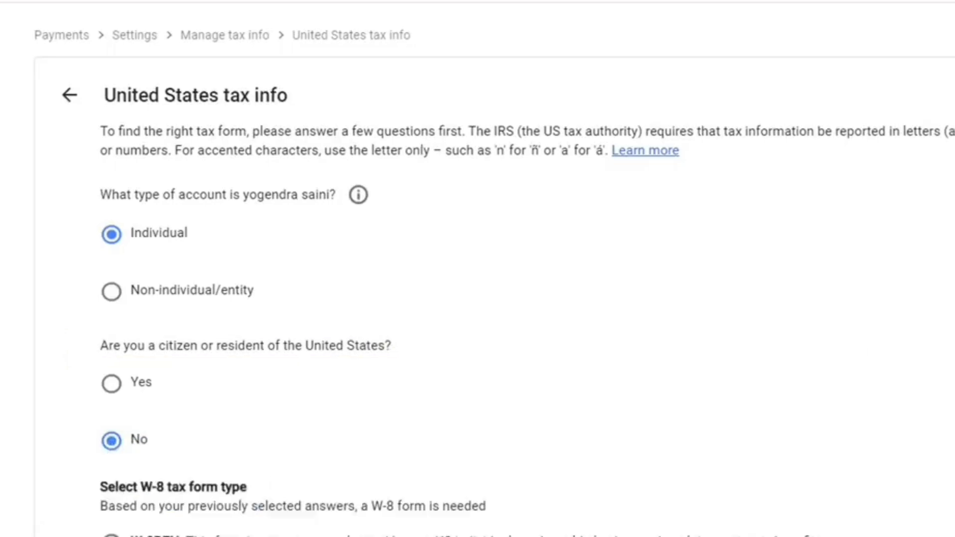
Step: Choose W-8BEN as the W-8 tax form type and start filling in the form
drag(86, 525, 236, 536)
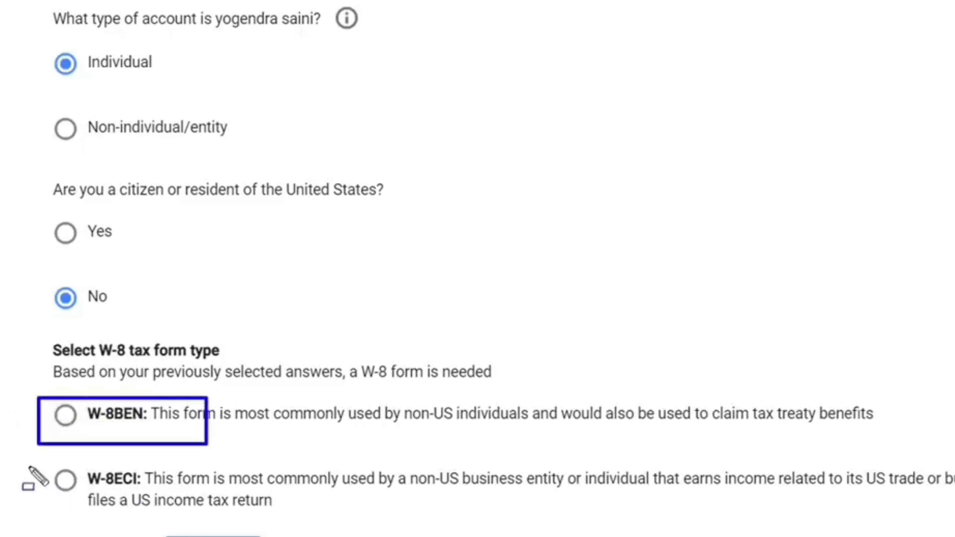
drag(21, 458, 208, 512)
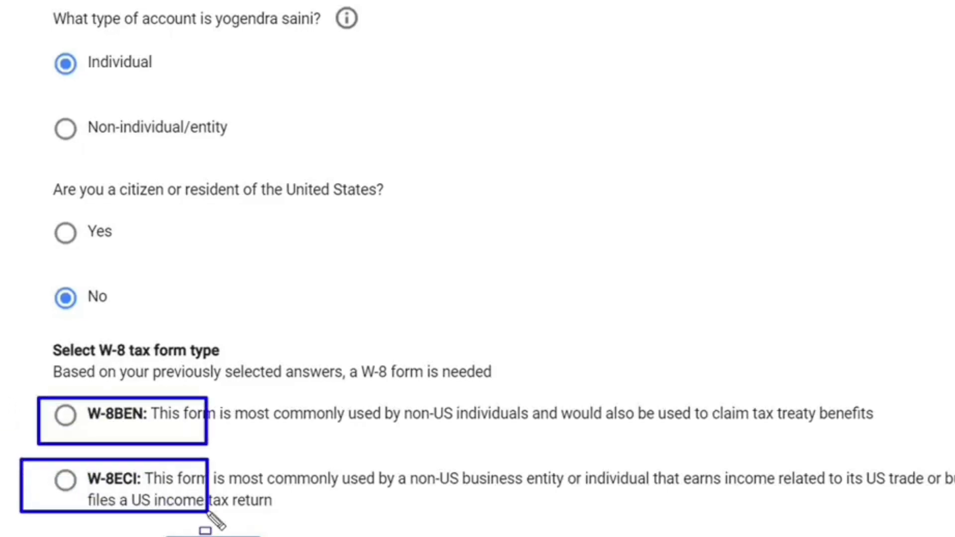
key(Escape)
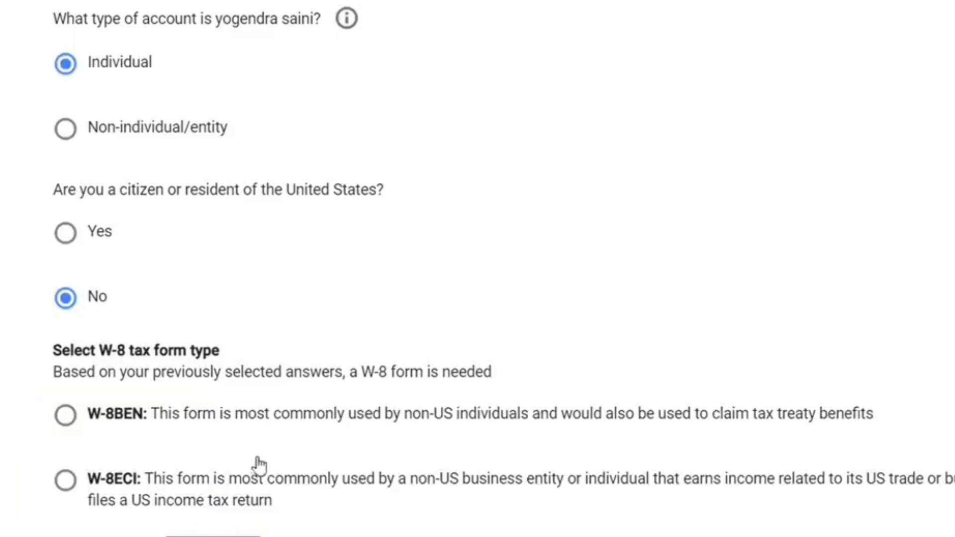
key(ctrl+2)
mouse_move(906, 392)
mouse_down()
mouse_move(326, 453)
mouse_move(16, 451)
mouse_up()
drag(41, 402, 97, 423)
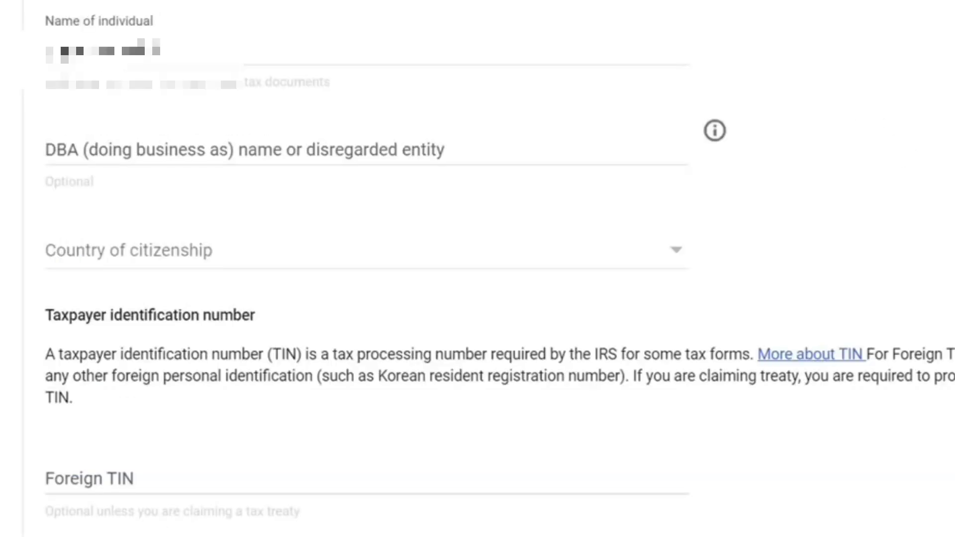
Step: Set the country of citizenship to India in the Tax identity section, leaving the optional DBA name blank
drag(213, 157, 20, 208)
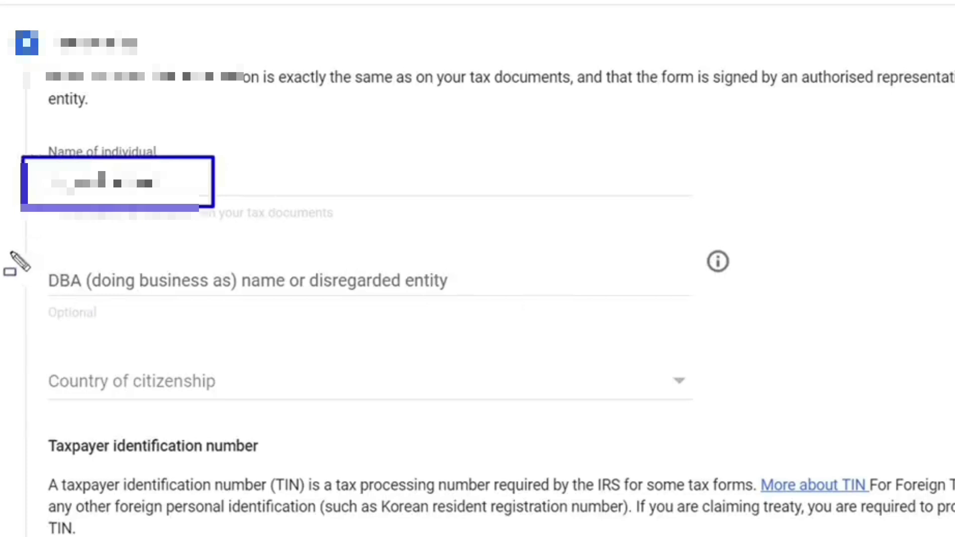
drag(10, 252, 65, 265)
drag(115, 282, 809, 332)
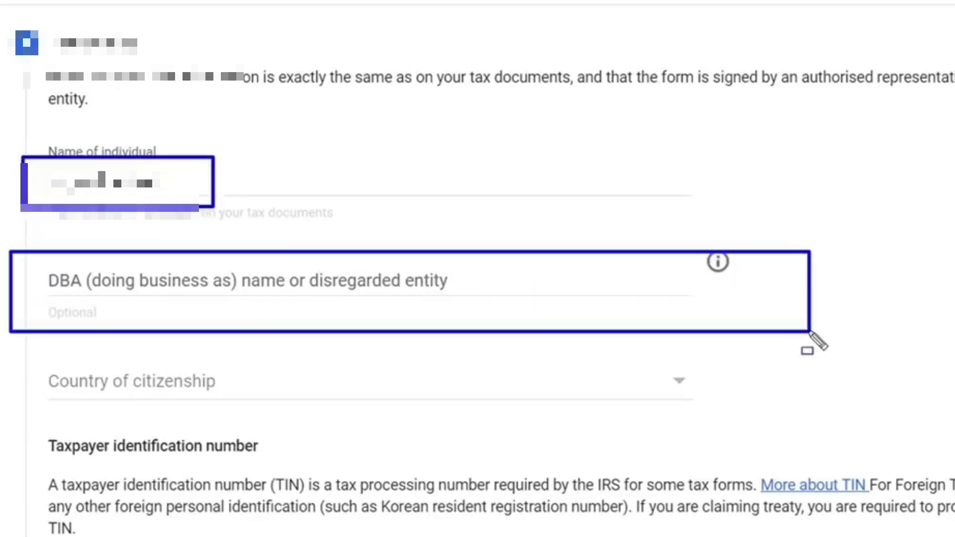
key(Escape)
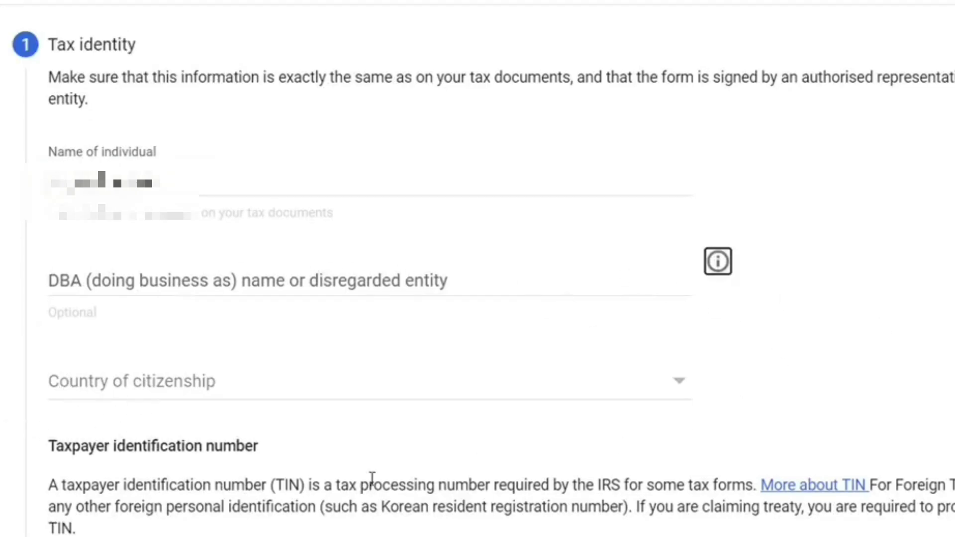
key(ctrl+2)
drag(22, 362, 249, 418)
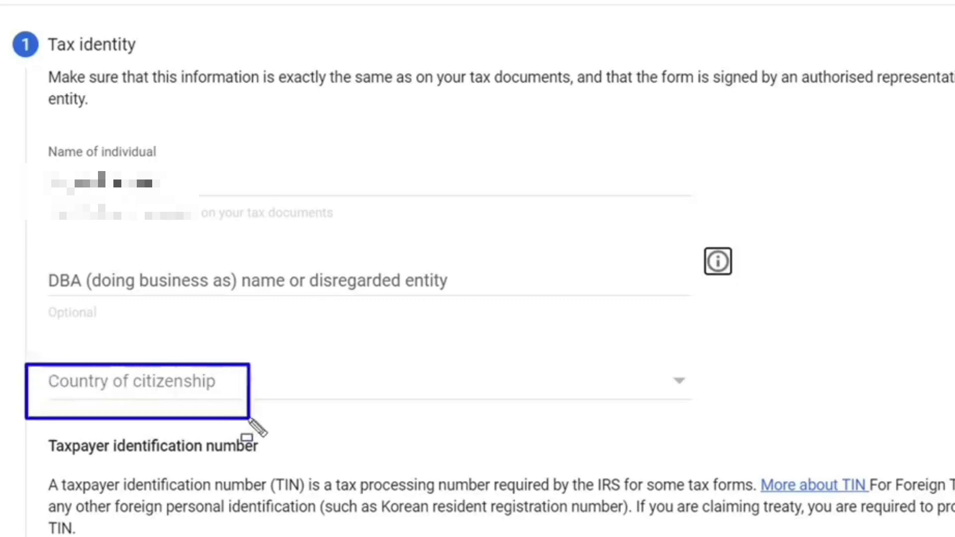
key(Escape)
click(667, 392)
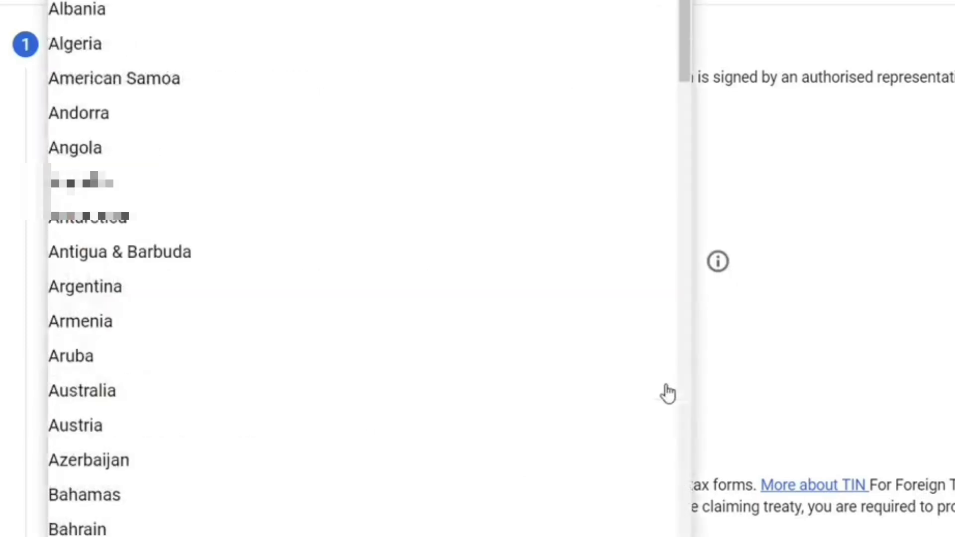
scroll(314, 390, down, 20)
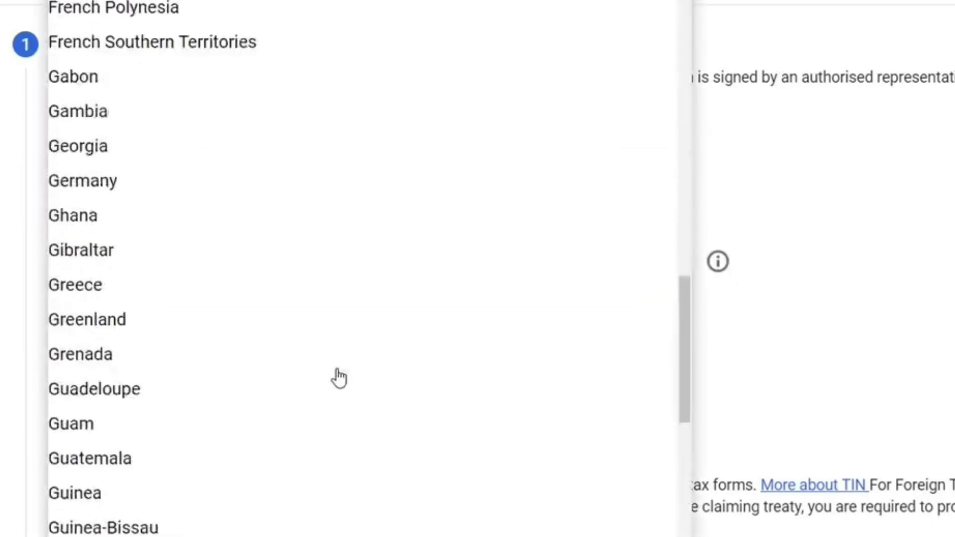
scroll(242, 387, down, 15)
scroll(181, 243, up, 8)
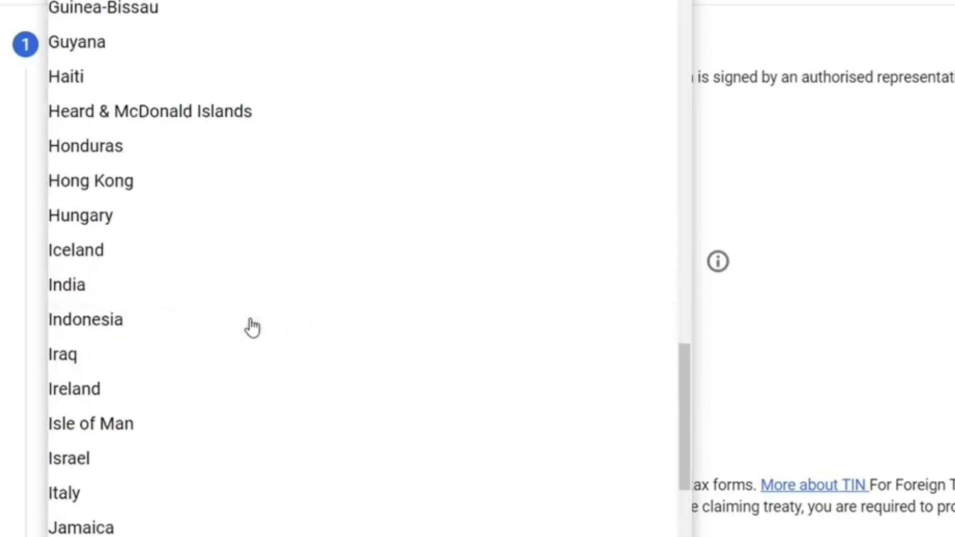
click(103, 286)
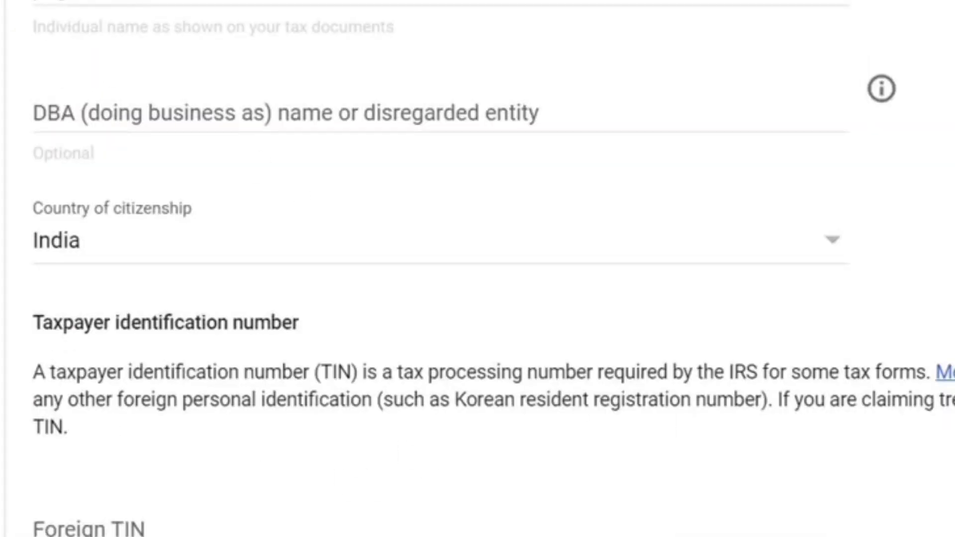
Step: Paste the taxpayer's identification number as the Foreign TIN and continue to the Address section
scroll(413, 141, down, 4)
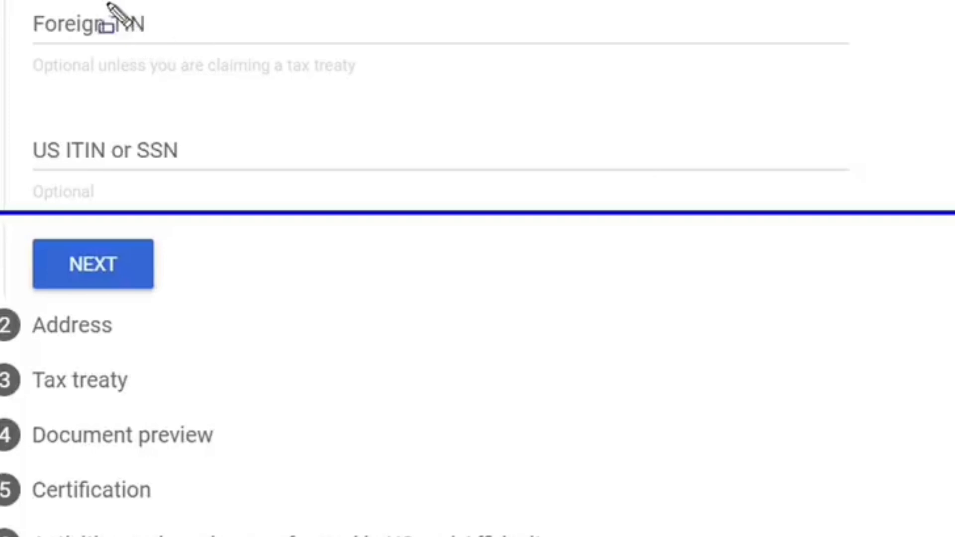
mouse_move(106, 2)
mouse_down()
mouse_move(124, 39)
mouse_move(163, 44)
mouse_up()
click(94, 26)
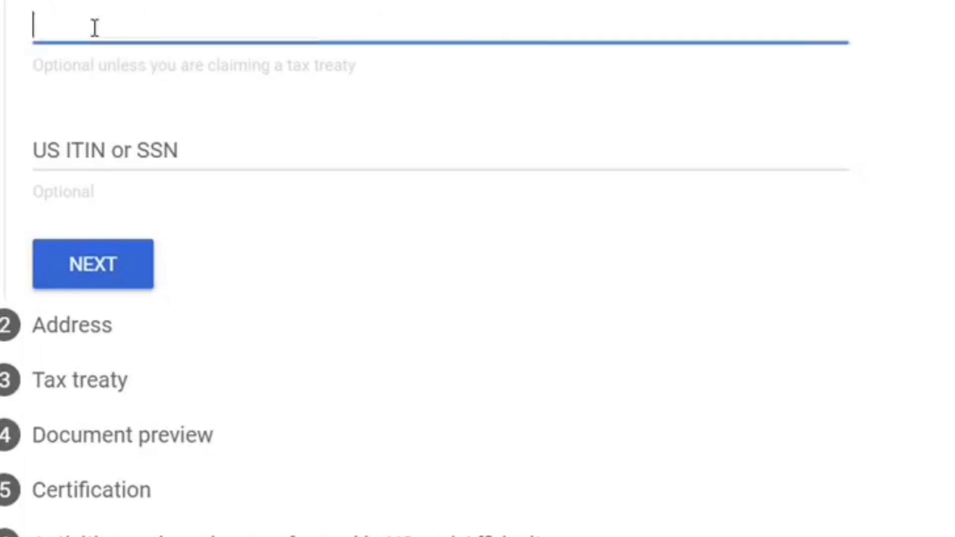
key(ctrl+v)
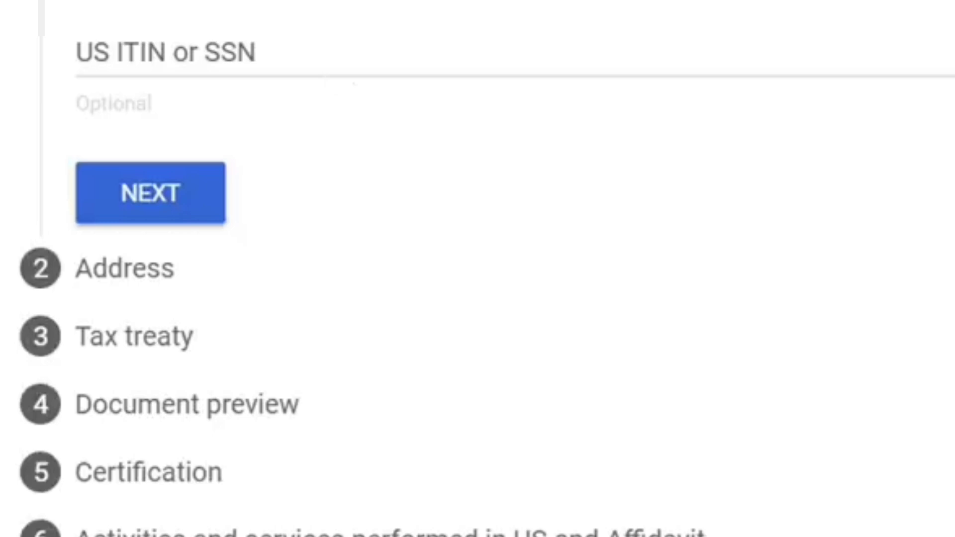
mouse_move(39, 152)
mouse_down()
mouse_move(175, 188)
mouse_move(298, 255)
mouse_up()
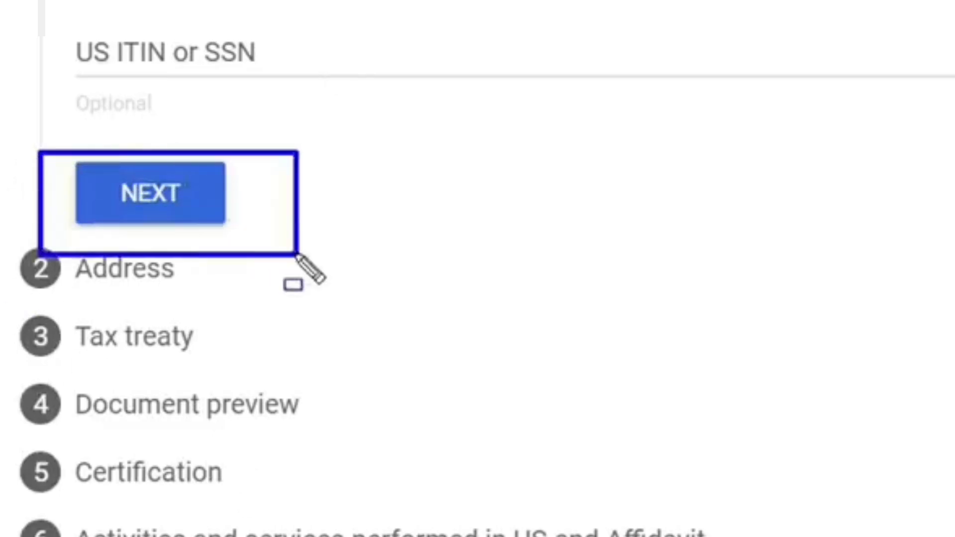
click(174, 217)
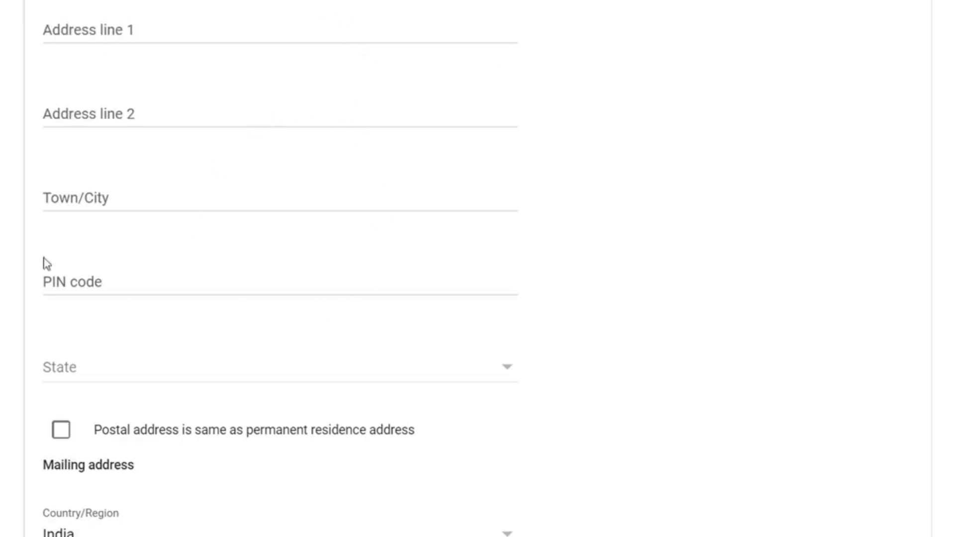
Step: Mark the postal address as the same as the permanent residence address
scroll(114, 30, down, 8)
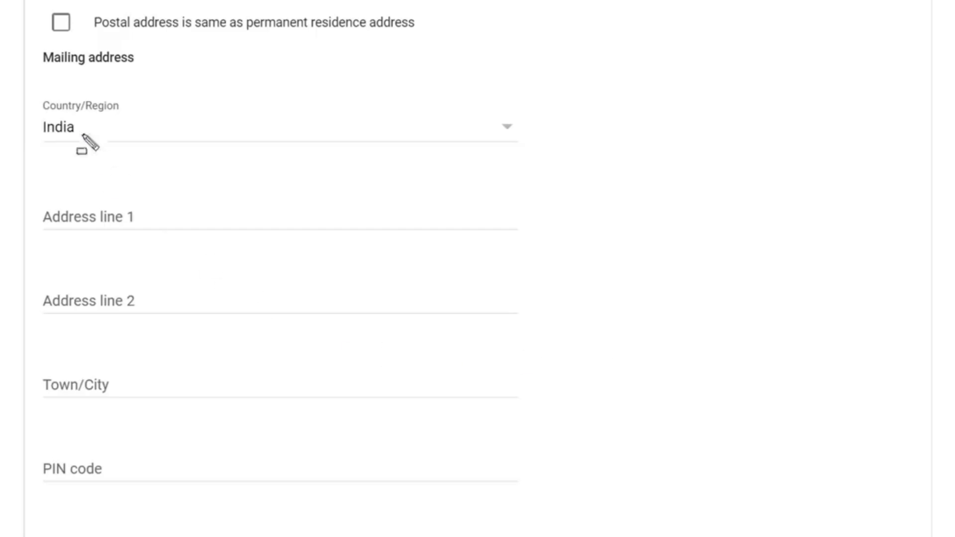
click(61, 24)
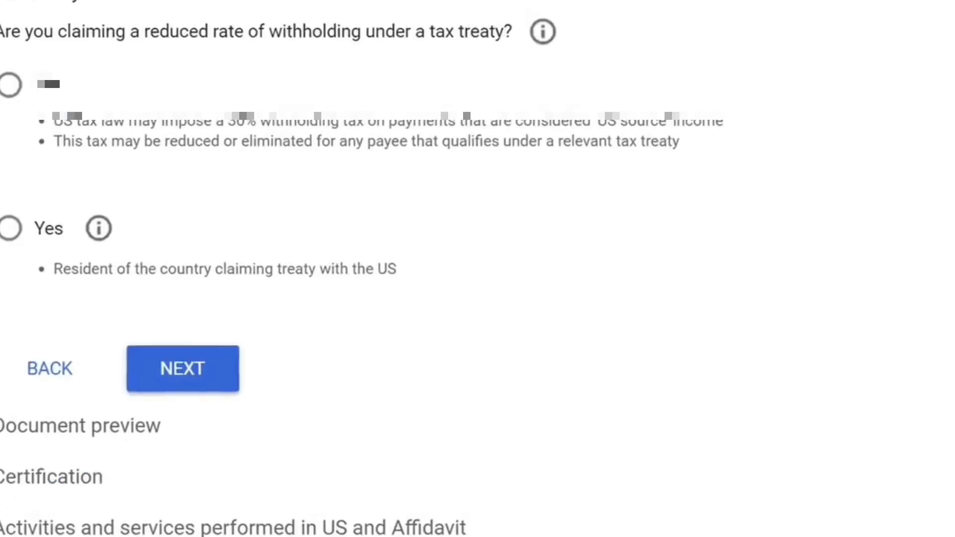
Step: Claim a reduced withholding rate under a tax treaty as a resident of India, ticking the treaty-country residency statement
mouse_move(1, 1)
mouse_down()
mouse_move(117, 96)
mouse_move(441, 266)
mouse_move(624, 321)
mouse_move(801, 309)
mouse_up()
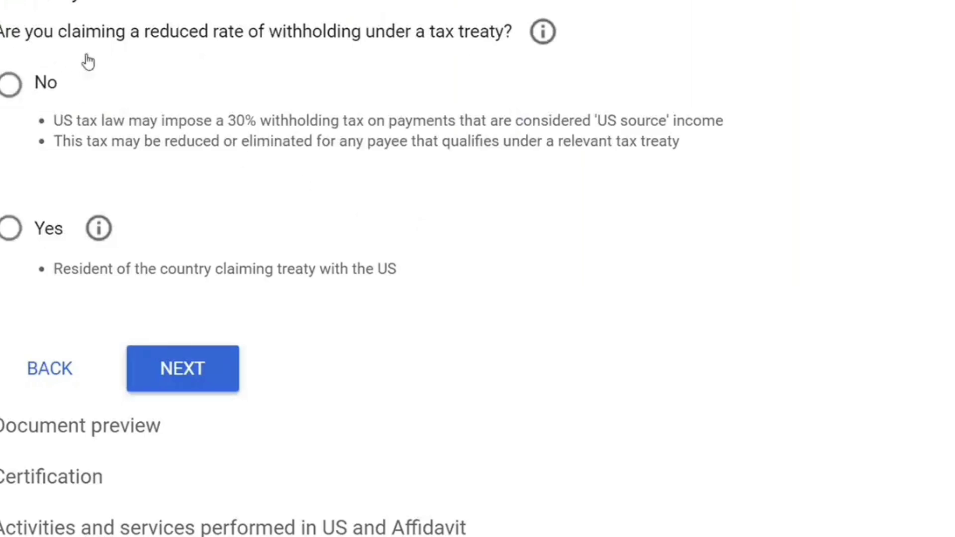
click(11, 229)
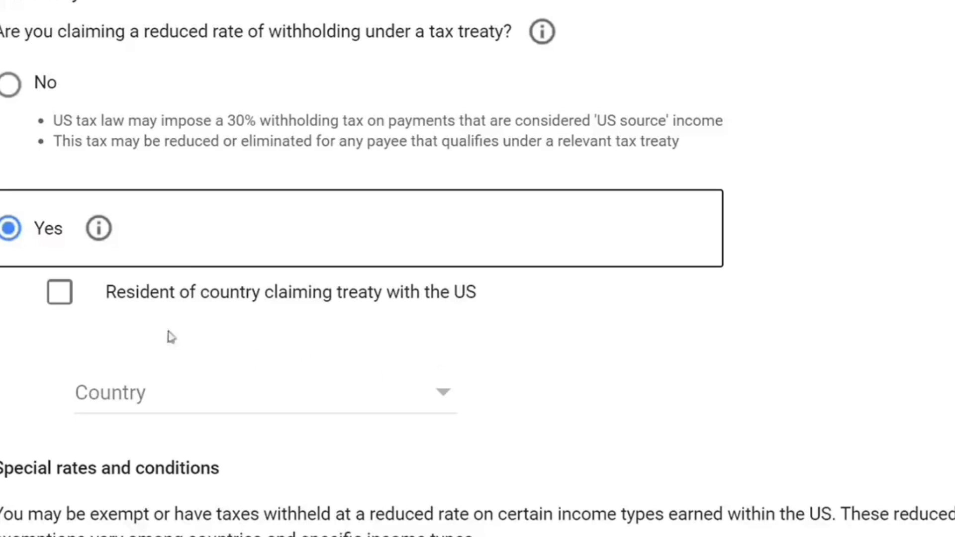
click(59, 299)
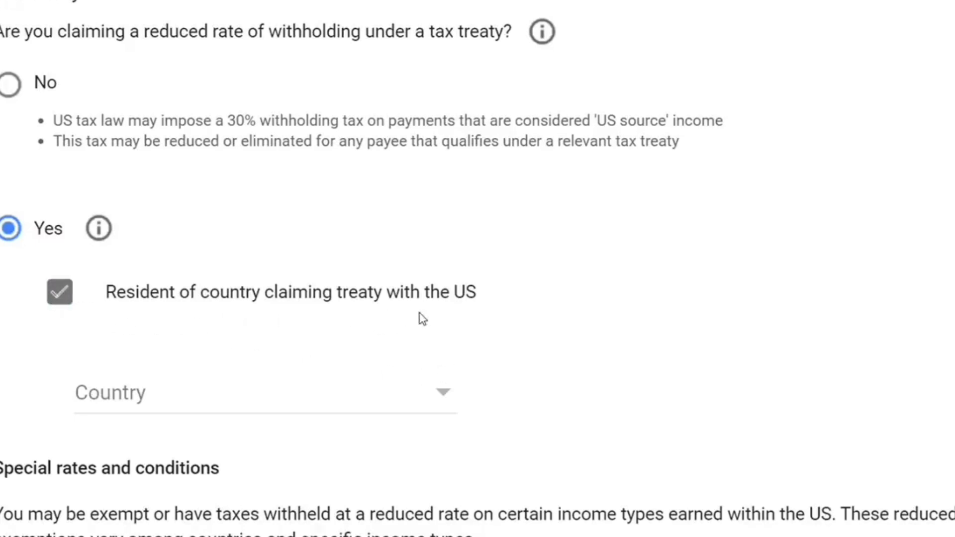
click(337, 396)
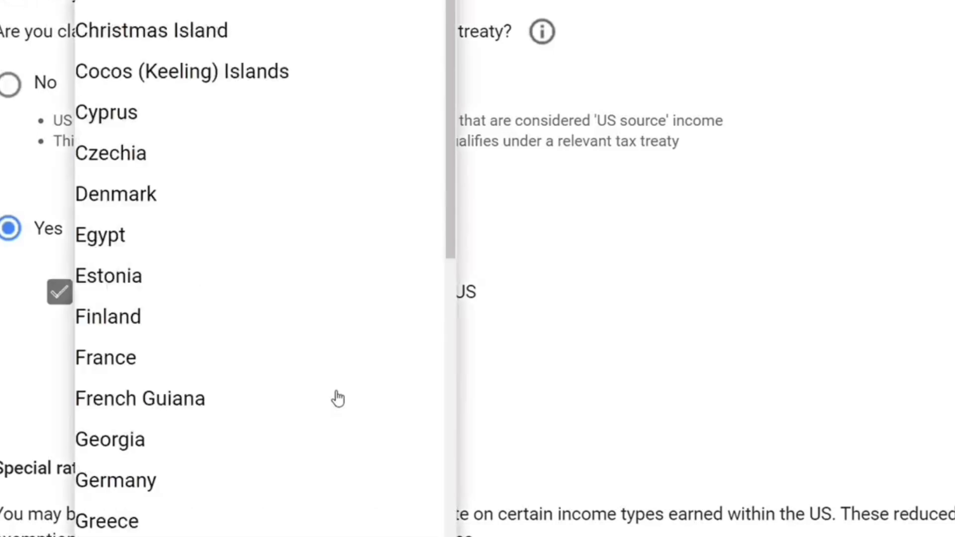
scroll(274, 377, down, 10)
scroll(274, 370, down, 5)
scroll(273, 369, up, 17)
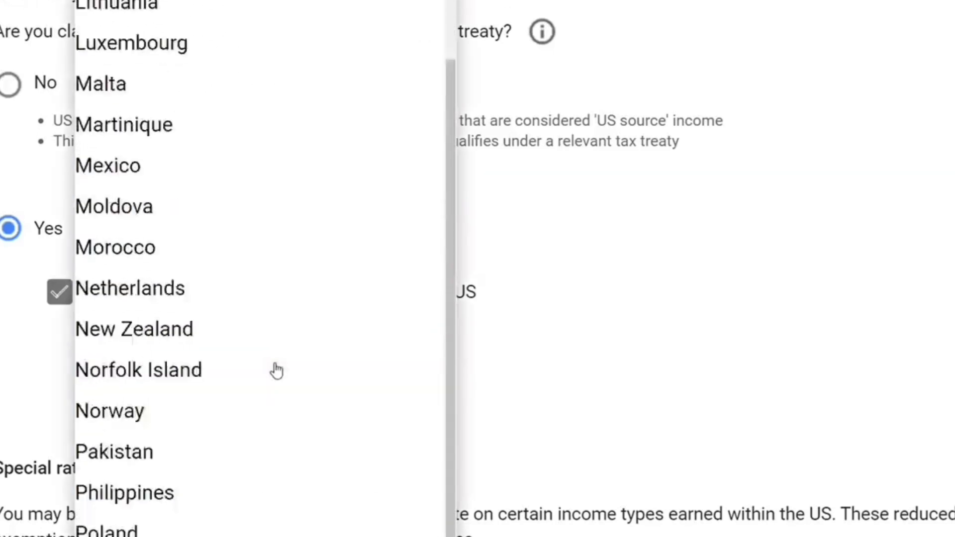
click(112, 44)
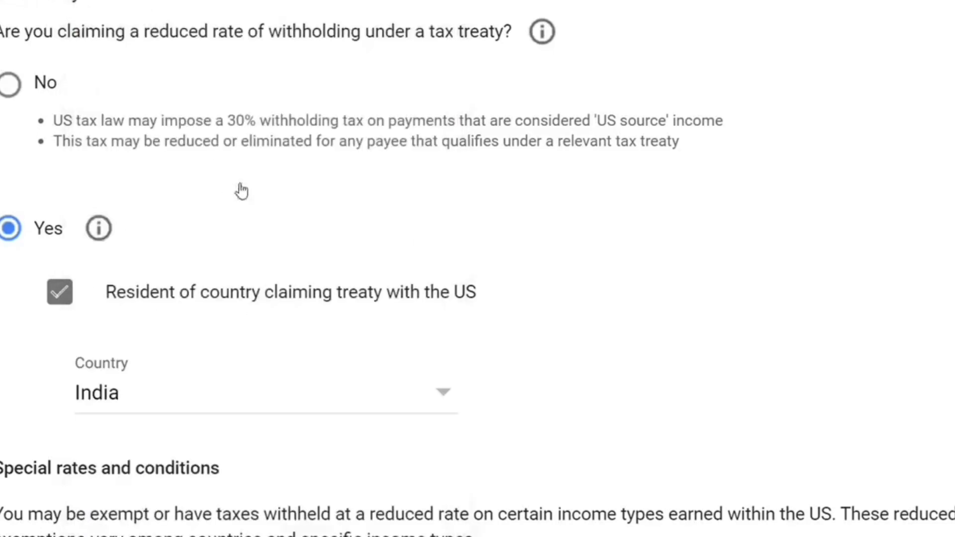
Step: Claim the Services (AdSense) treaty benefit under Article 7 and paragraph 1 at 0% (reduced rate), and tick its reason statement
scroll(477, 269, down, 10)
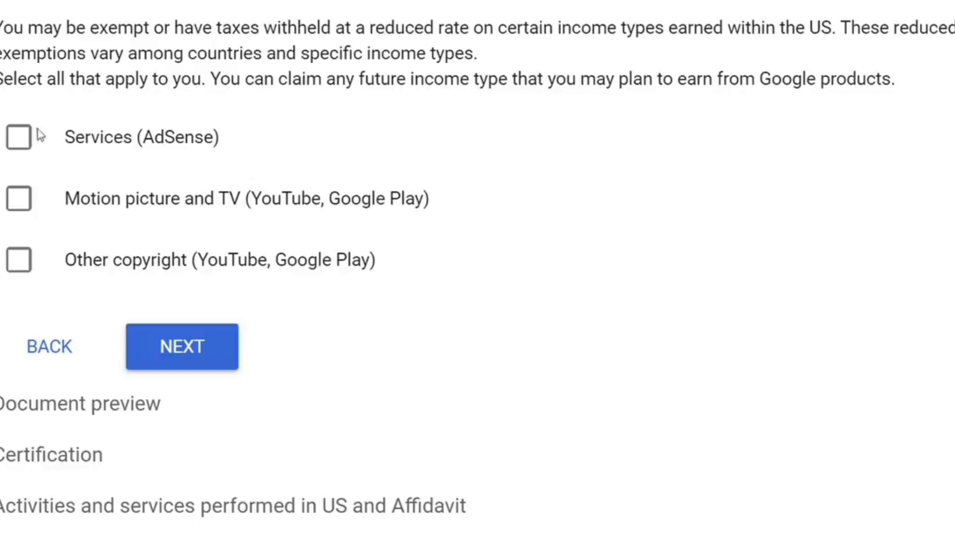
click(18, 138)
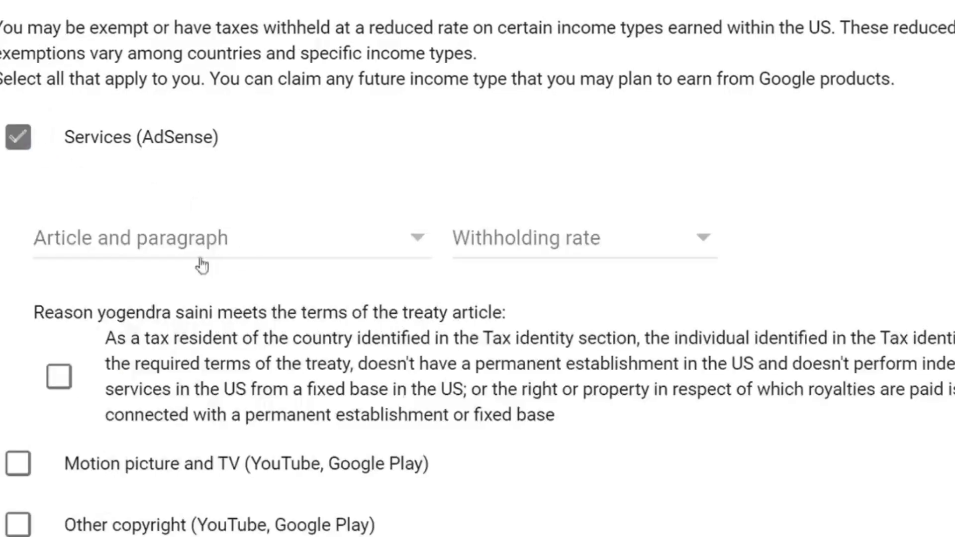
click(181, 246)
click(166, 282)
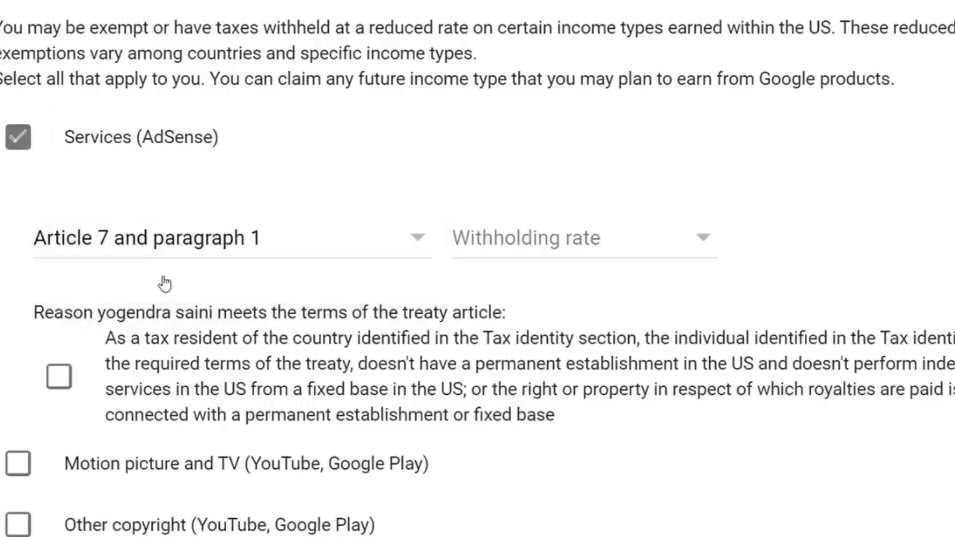
click(599, 242)
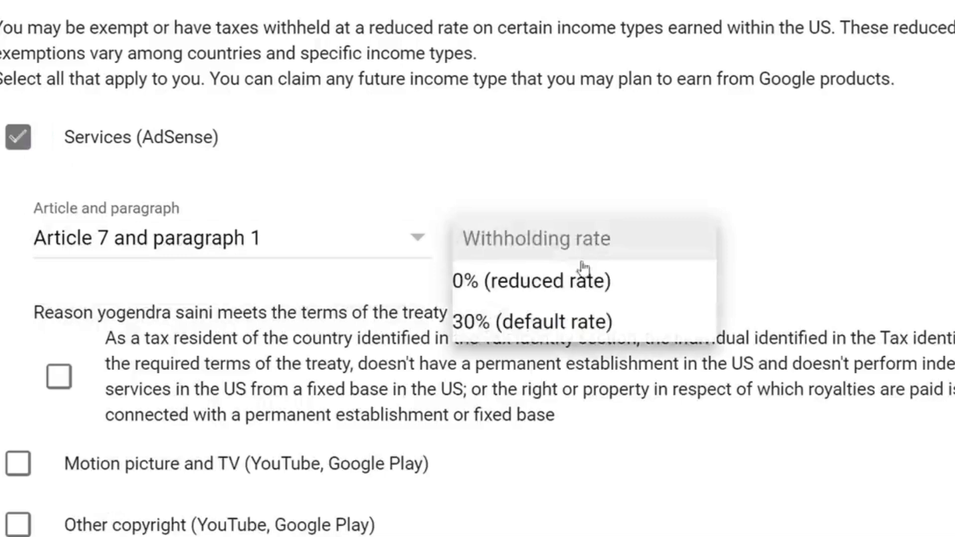
click(572, 290)
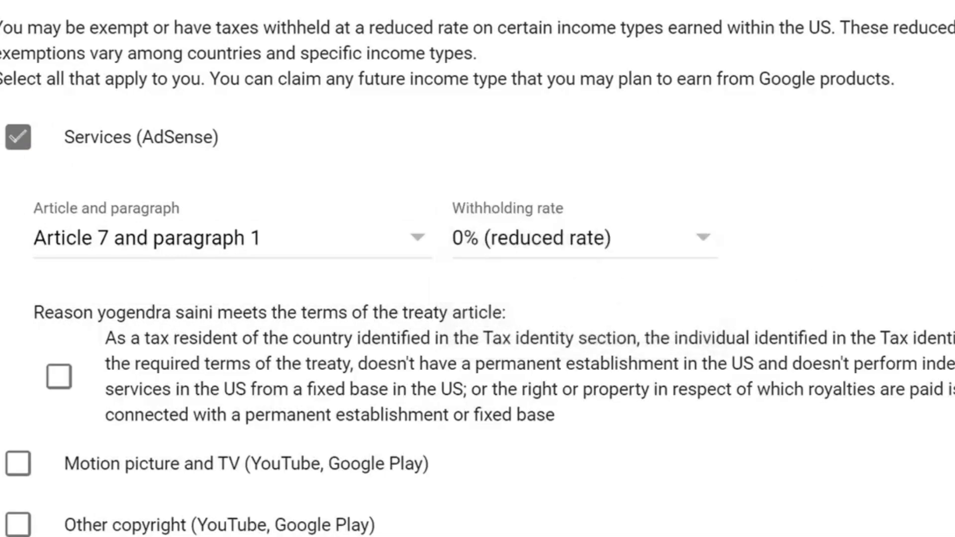
scroll(232, 243, down, 4)
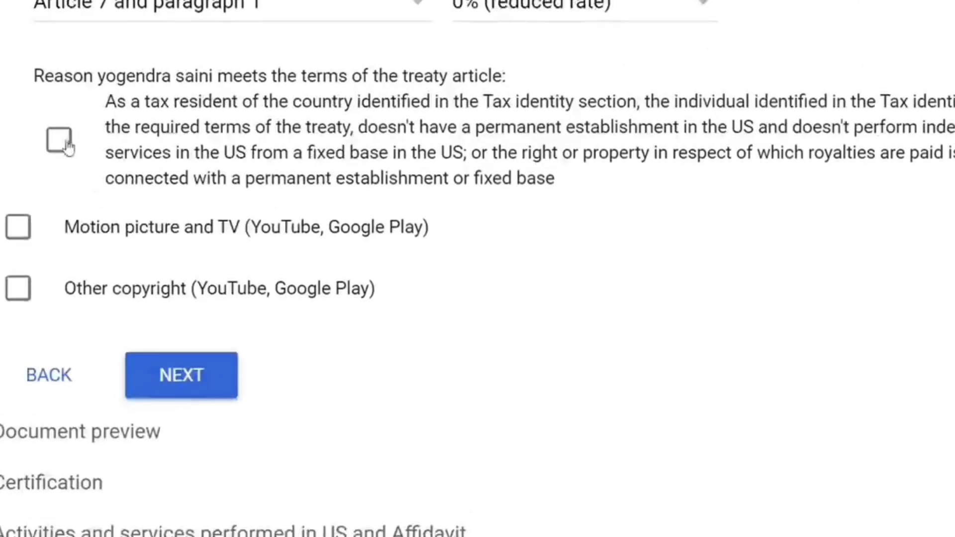
click(60, 140)
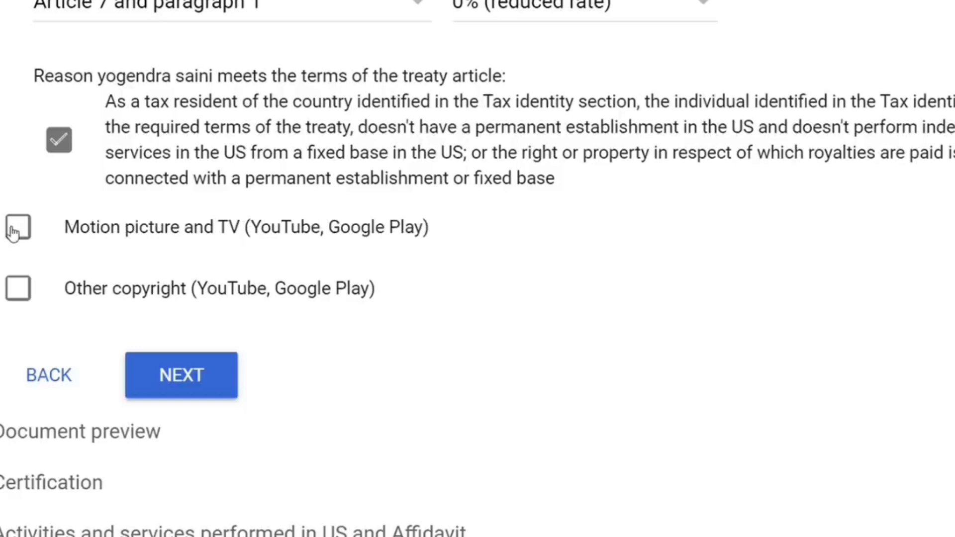
Step: Claim the Motion picture and TV benefit under Article 12 and paragraph 2A II at 15% (reduced rate), and tick its reason statement
click(18, 227)
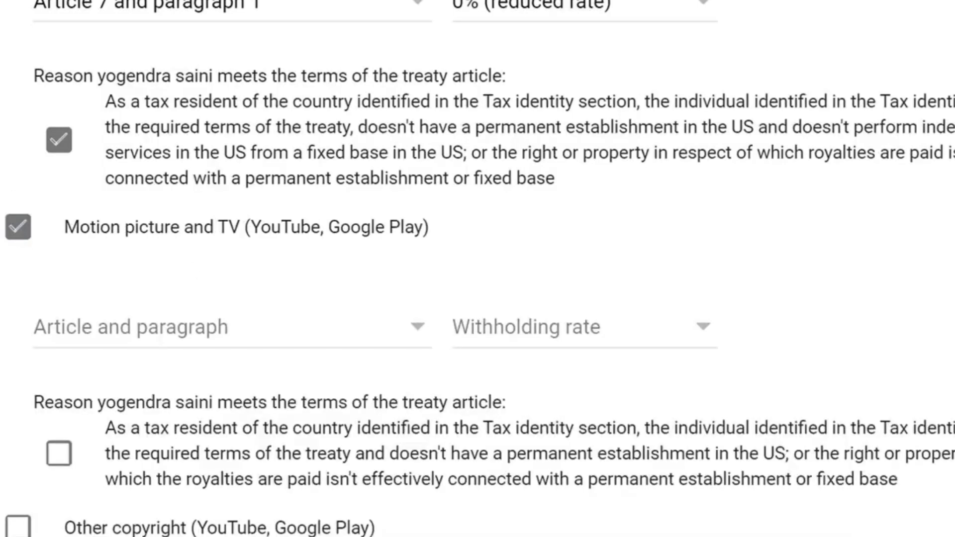
scroll(157, 189, down, 5)
click(143, 67)
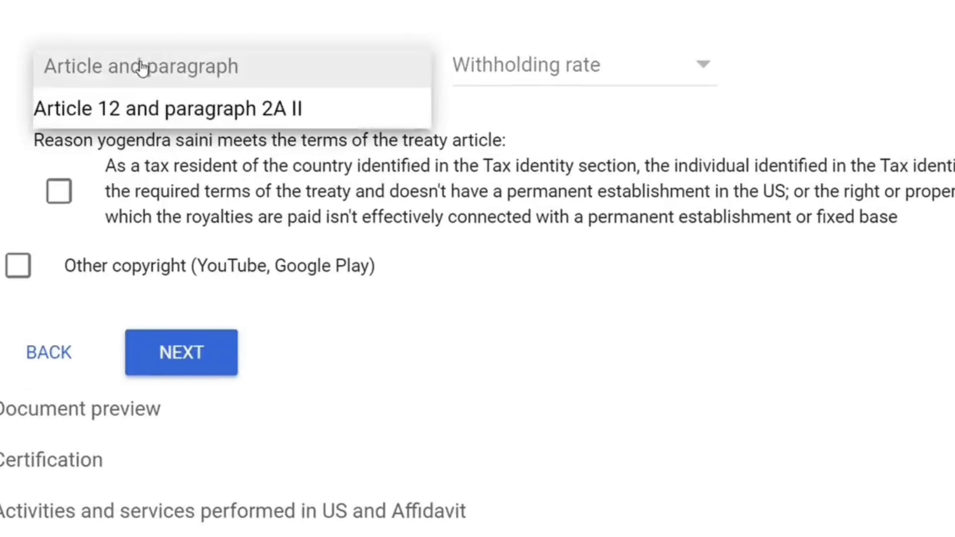
click(127, 109)
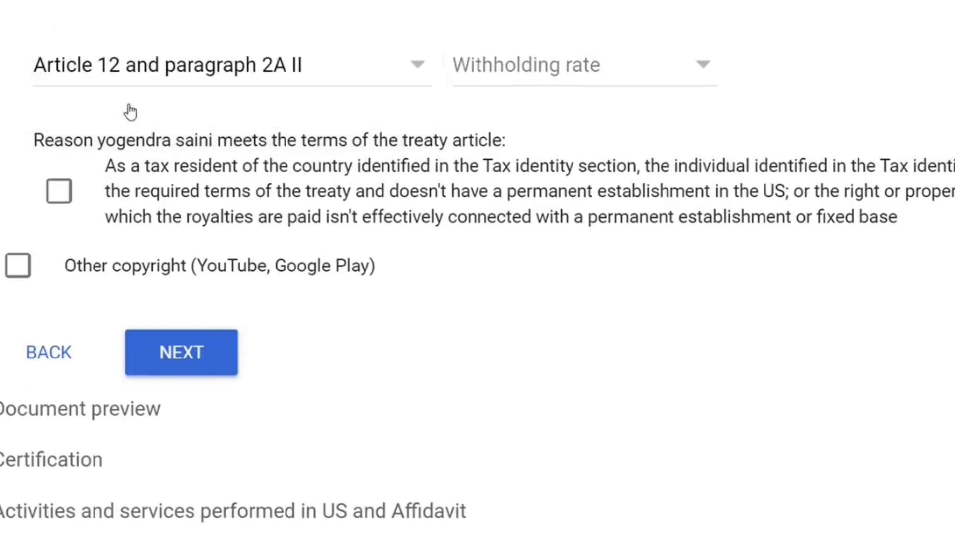
click(558, 74)
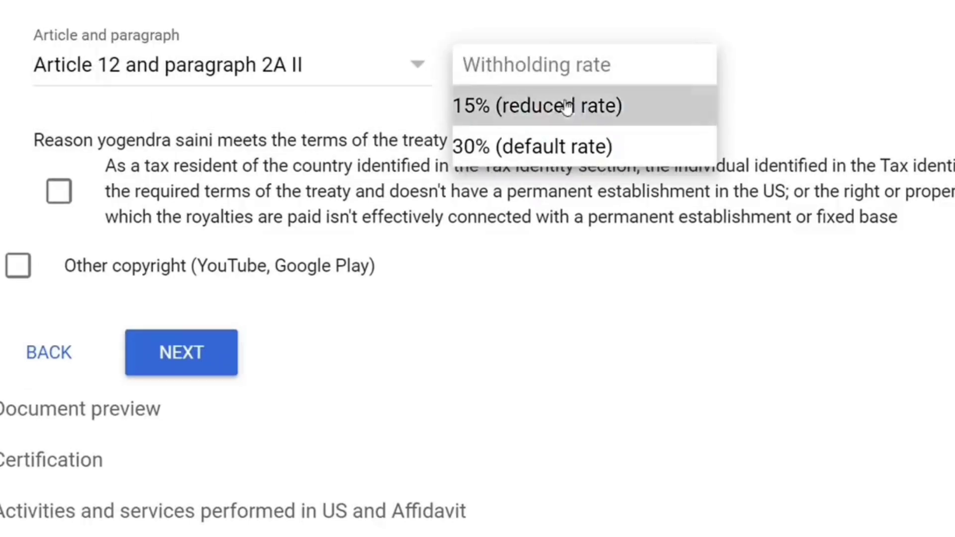
click(567, 107)
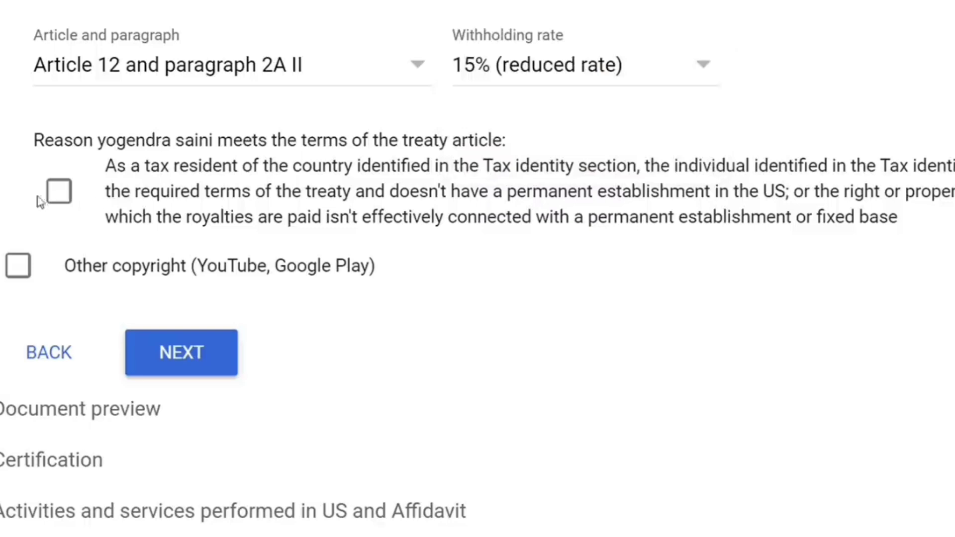
click(59, 194)
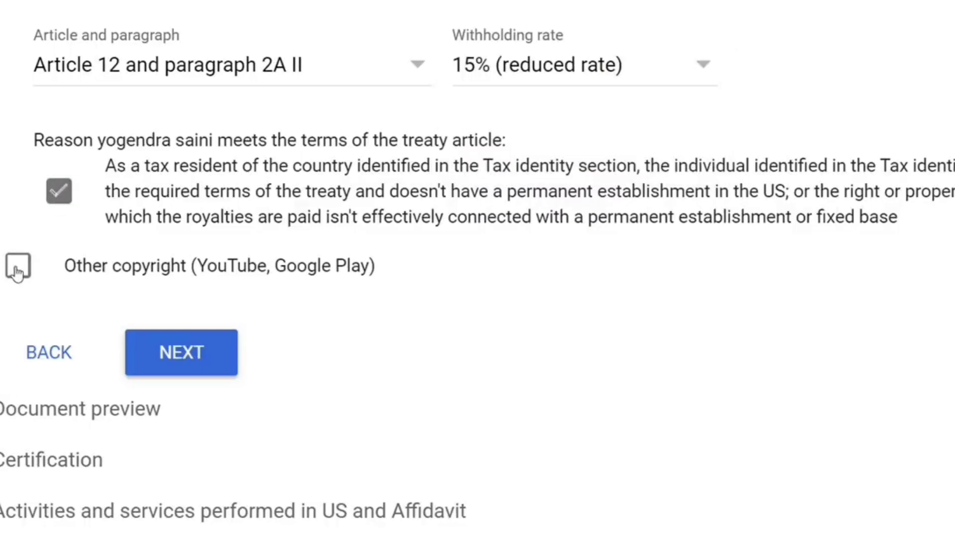
Step: Claim Other copyright under Article 12 and paragraph 2A II at 15% (reduced rate) with its reason statement ticked, and continue to the document preview
click(17, 271)
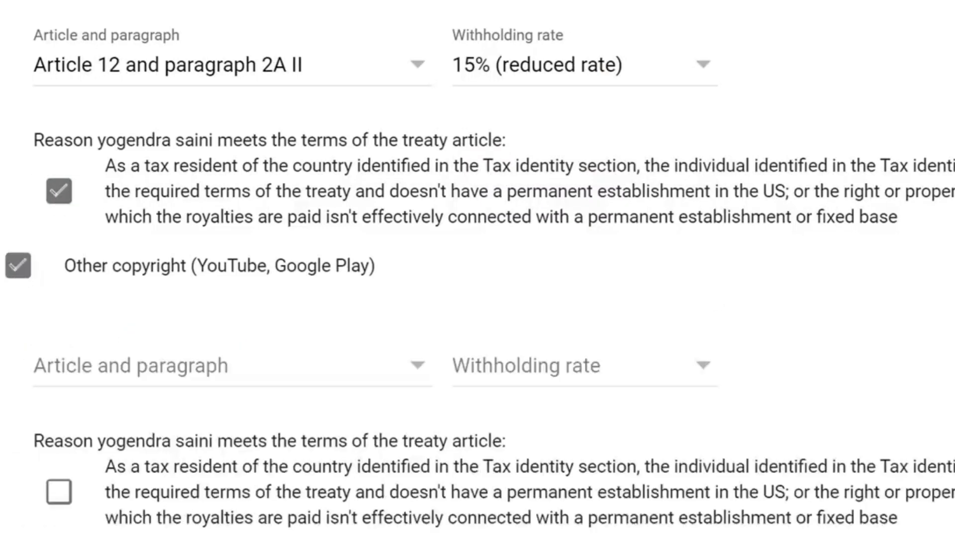
scroll(350, 261, down, 5)
click(180, 121)
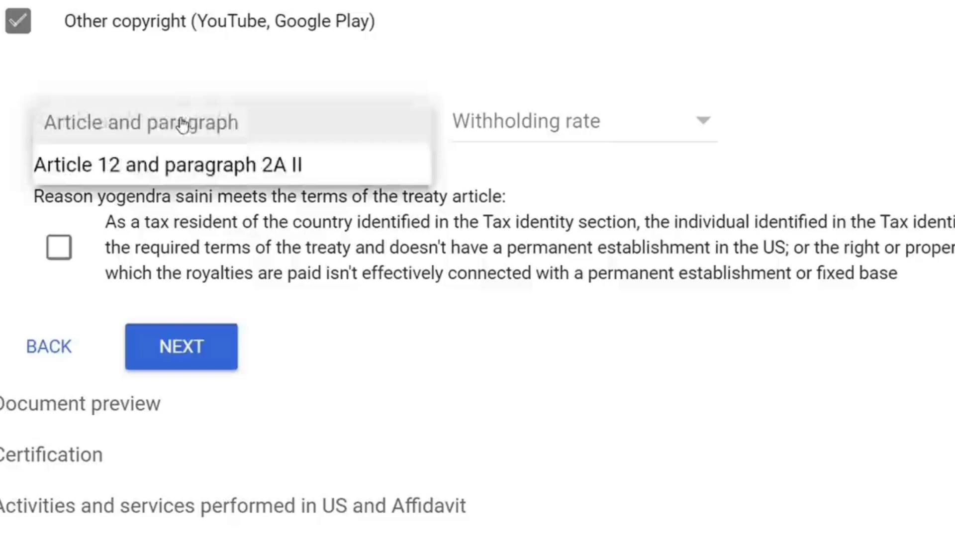
click(139, 166)
click(555, 127)
click(555, 161)
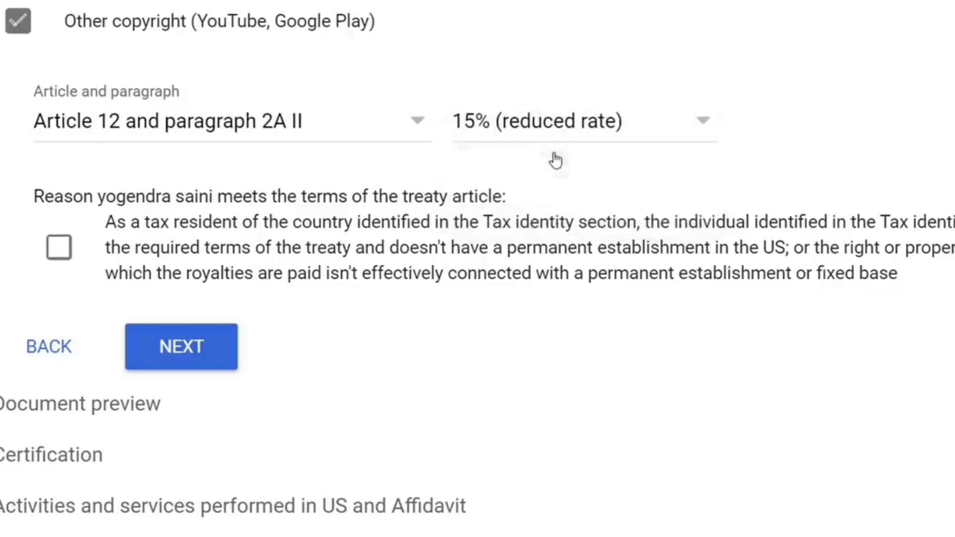
click(59, 248)
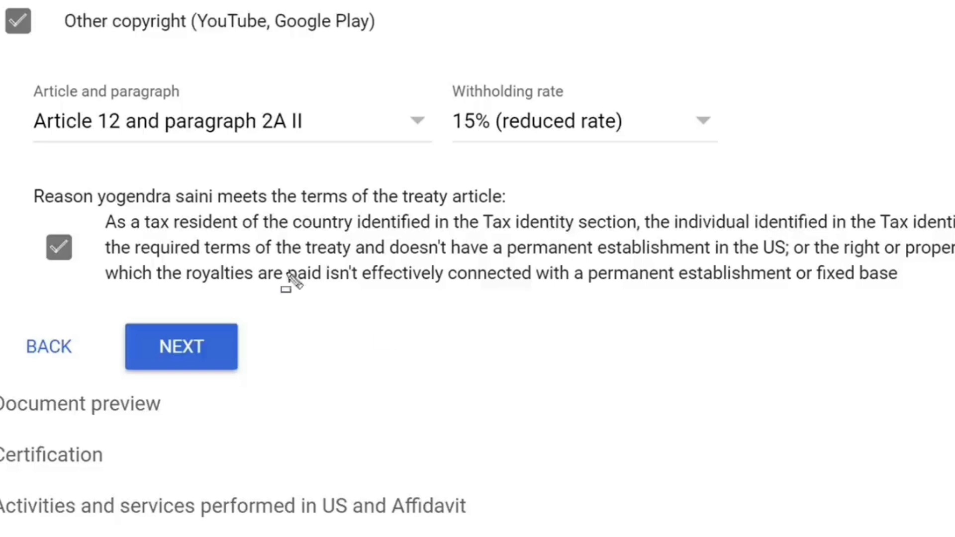
drag(271, 308, 110, 377)
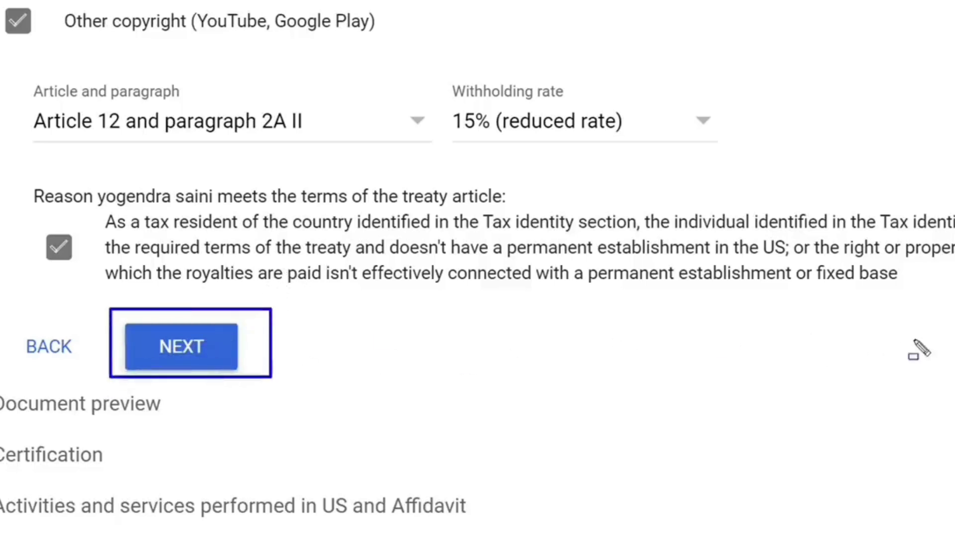
key(Escape)
click(183, 347)
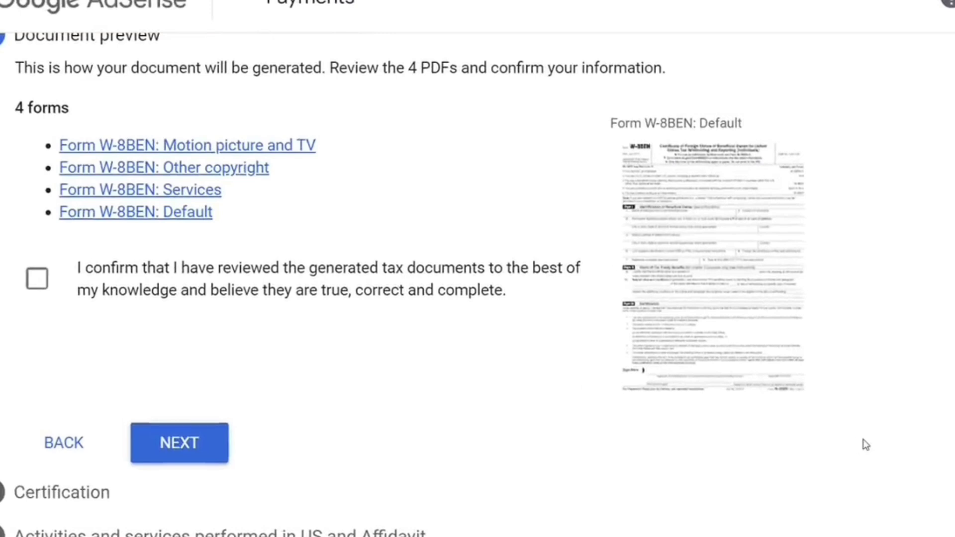
Step: Confirm that the generated W-8BEN tax documents have been reviewed and continue to the Certification section
mouse_move(594, 110)
mouse_down()
mouse_move(716, 292)
mouse_move(828, 427)
mouse_up()
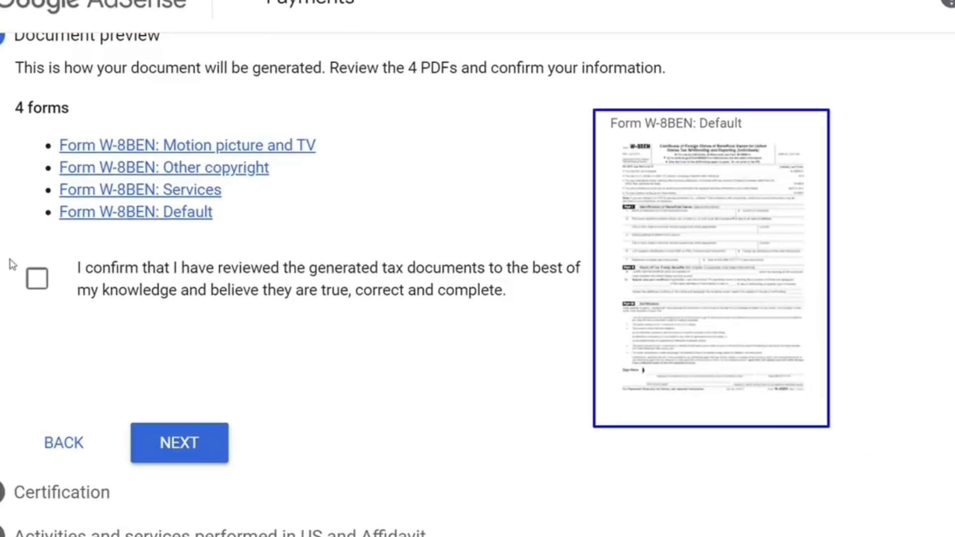
drag(9, 259, 59, 303)
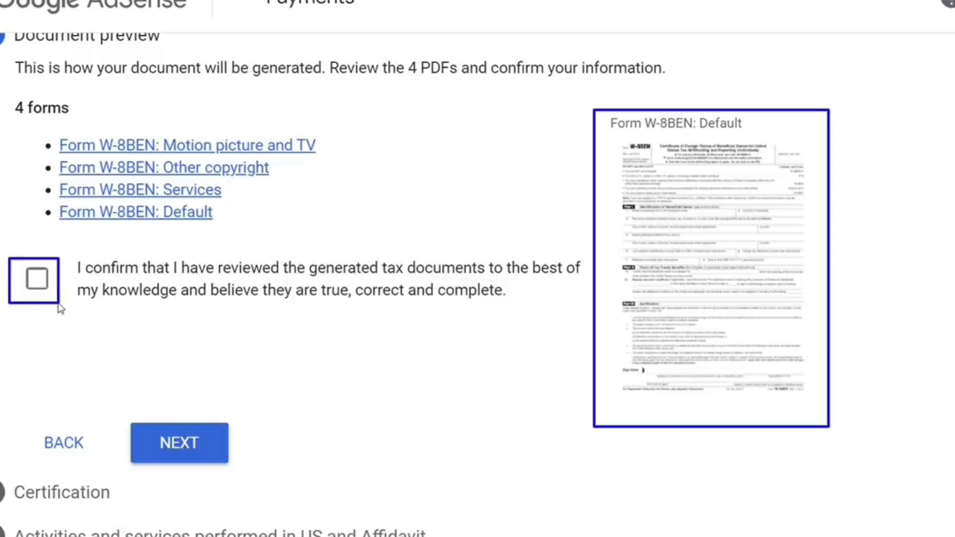
click(35, 281)
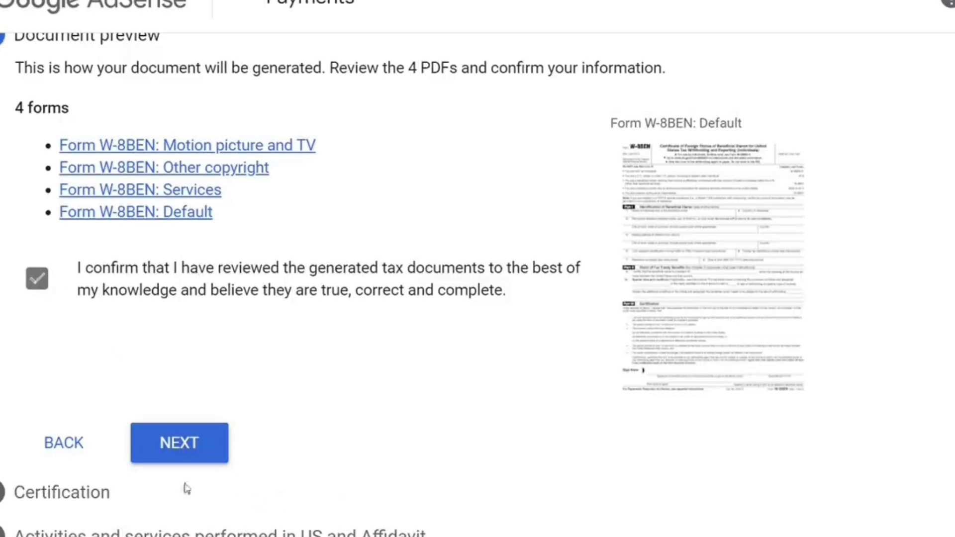
drag(331, 409, 114, 472)
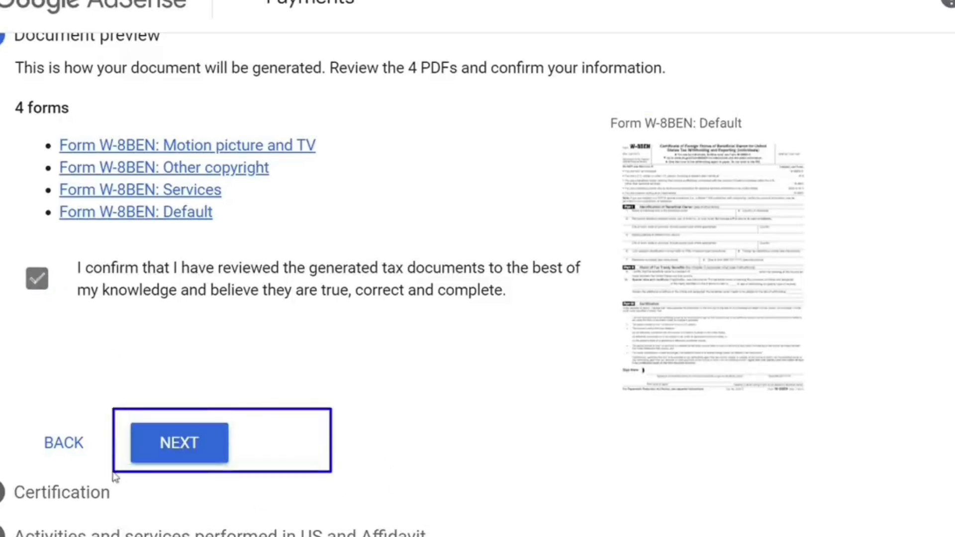
click(179, 448)
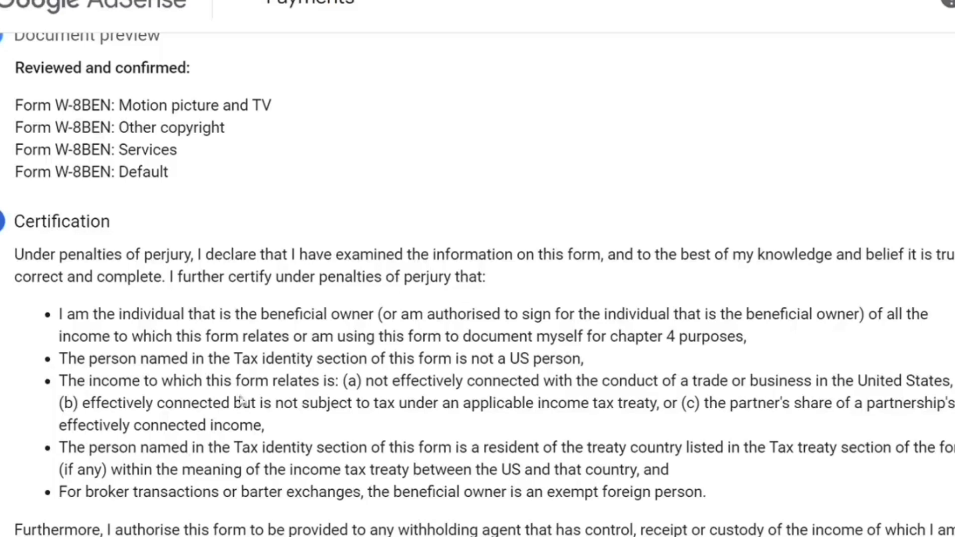
Step: Sign the certification with the taxpayer's full legal name and state that the form is completed on the signer's own behalf
scroll(778, 414, down, 10)
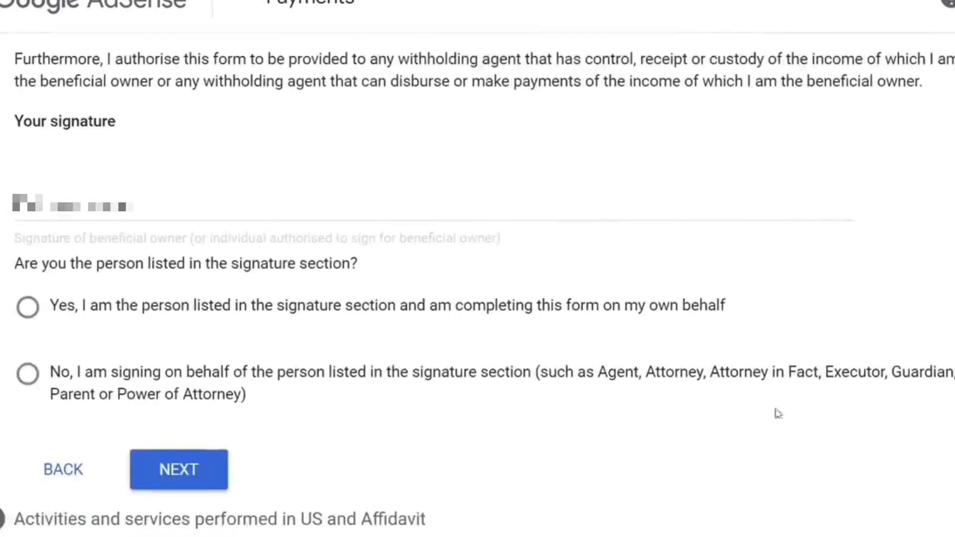
click(122, 218)
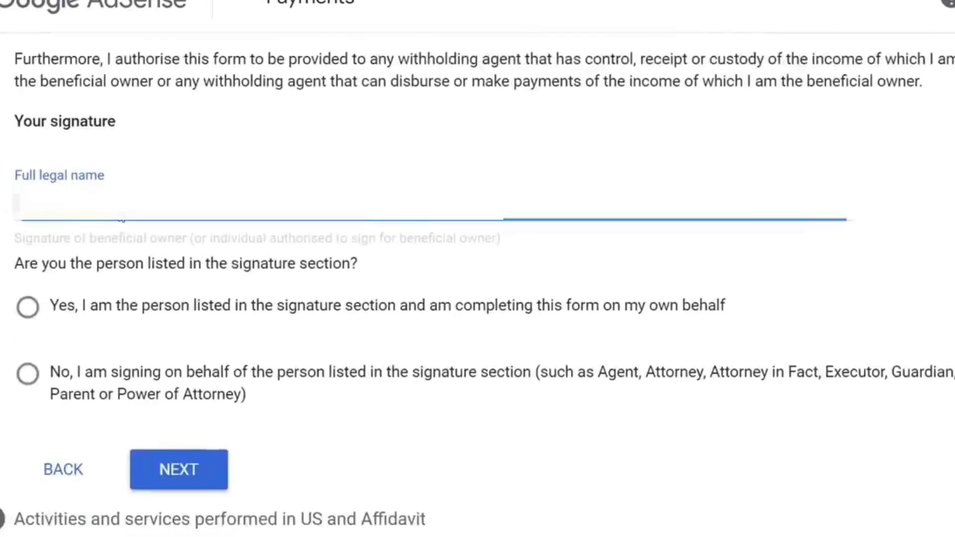
text(name)
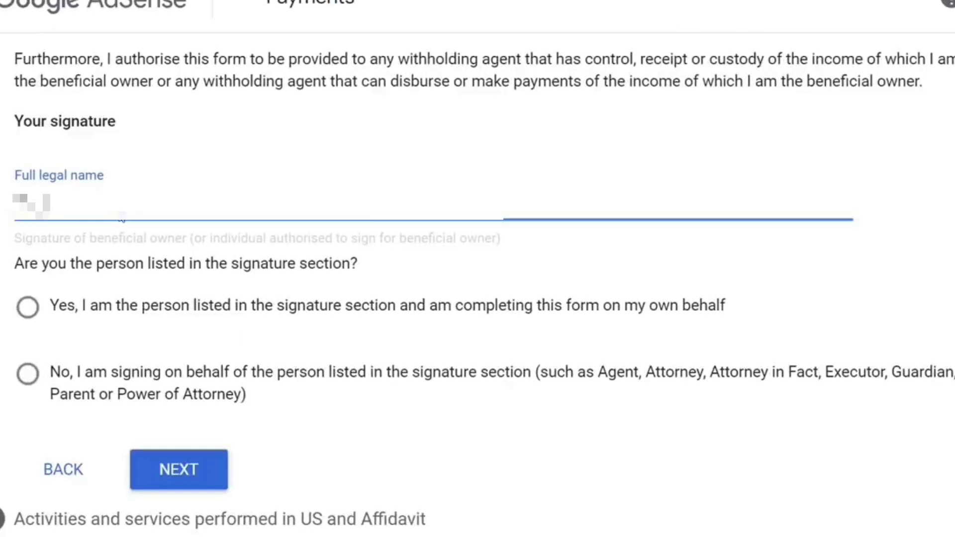
text(me name)
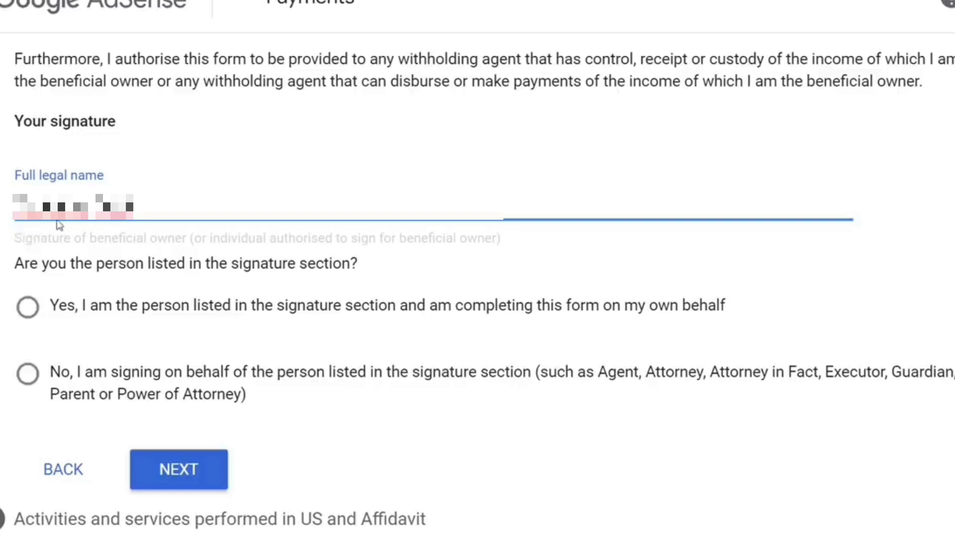
click(26, 306)
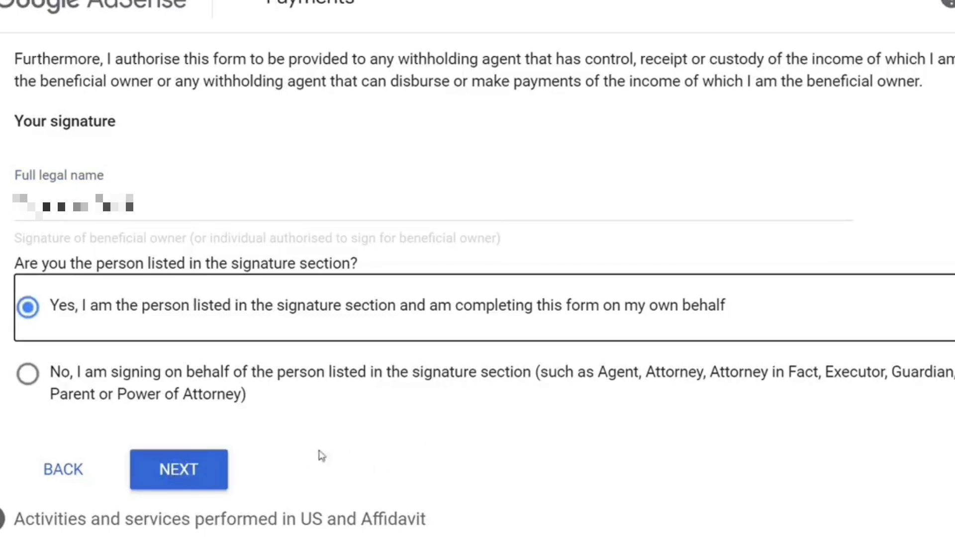
Step: Continue to the US activities section, answer No to services performed within the US, and tick the certification that services are performed solely outside the US
drag(300, 442, 110, 490)
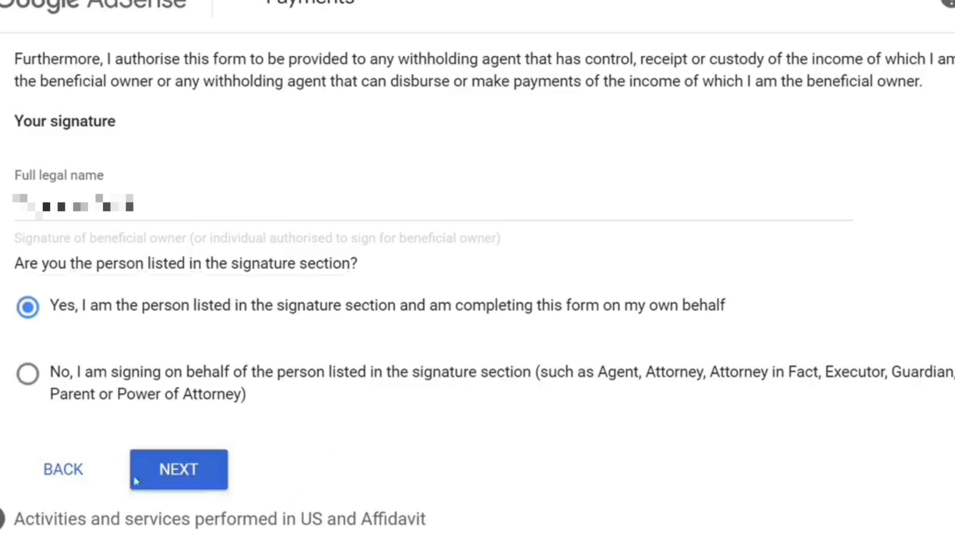
click(162, 472)
scroll(162, 473, up, 3)
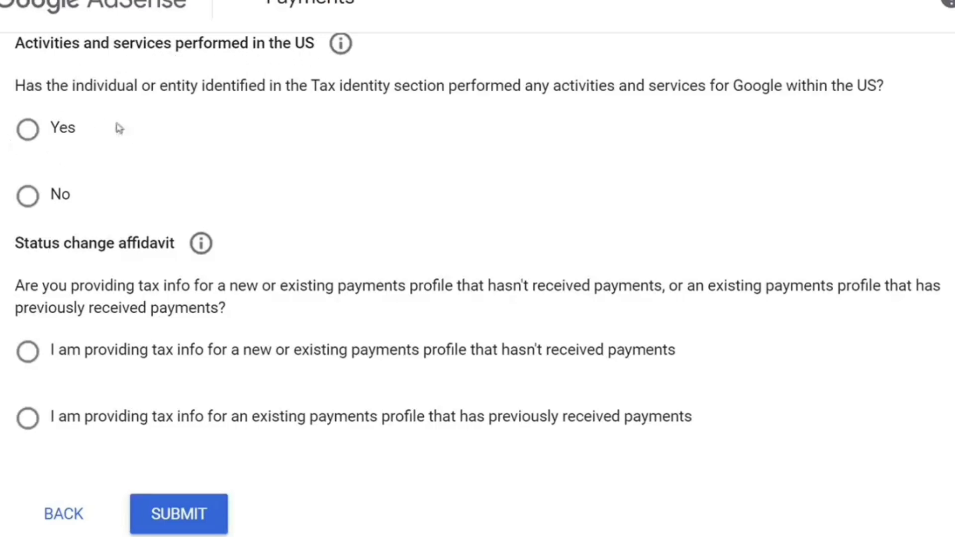
click(28, 197)
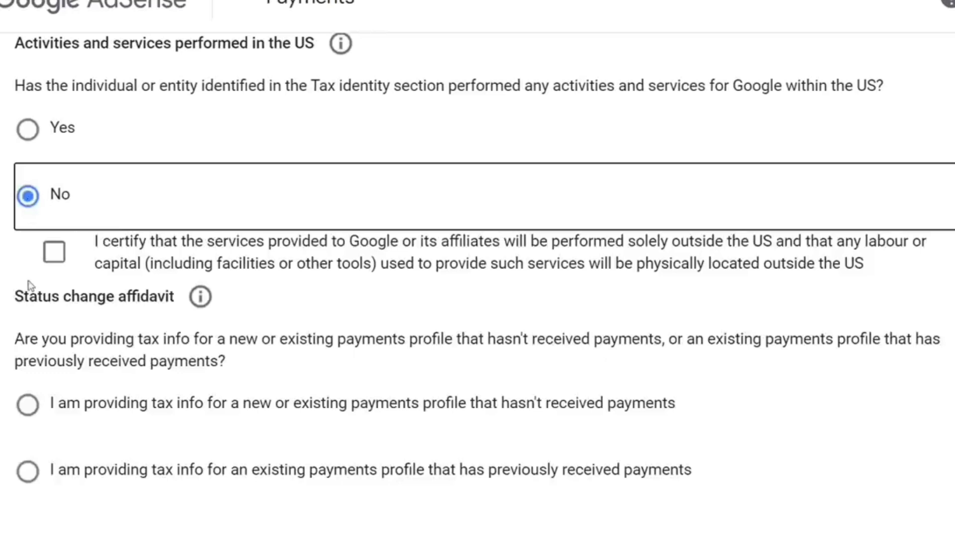
click(55, 253)
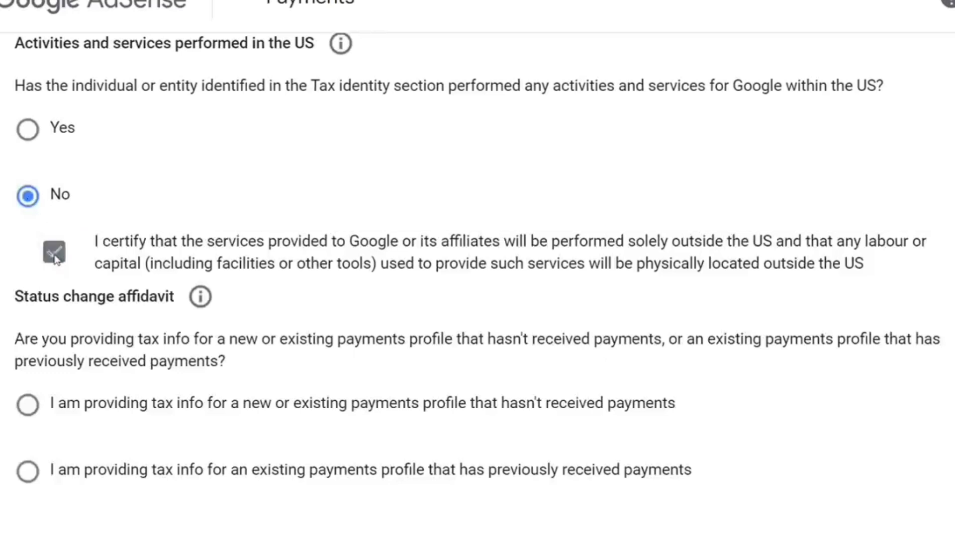
Step: Declare an existing payments profile that has previously received payments, tick the penalties-of-perjury declaration of unchanged information, and submit the tax form
scroll(52, 418, down, 1)
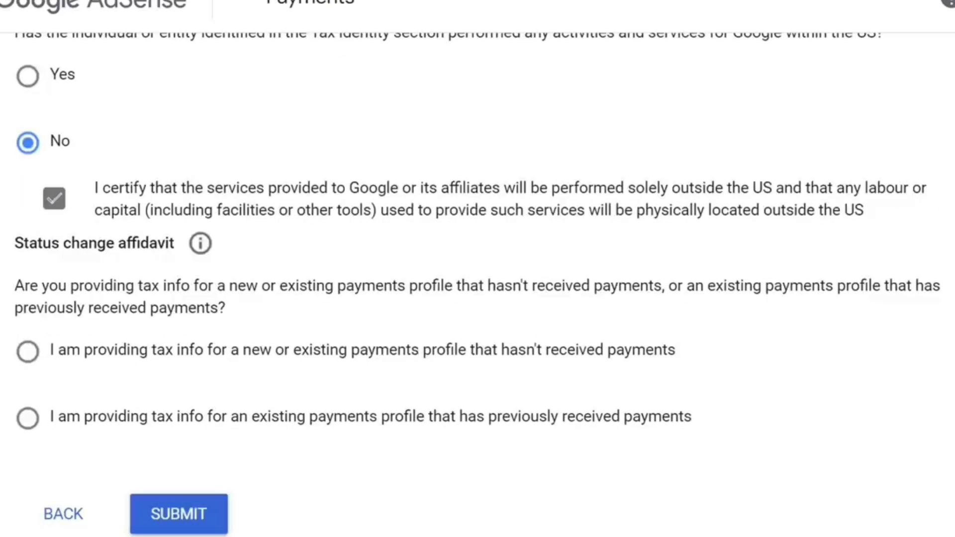
click(52, 417)
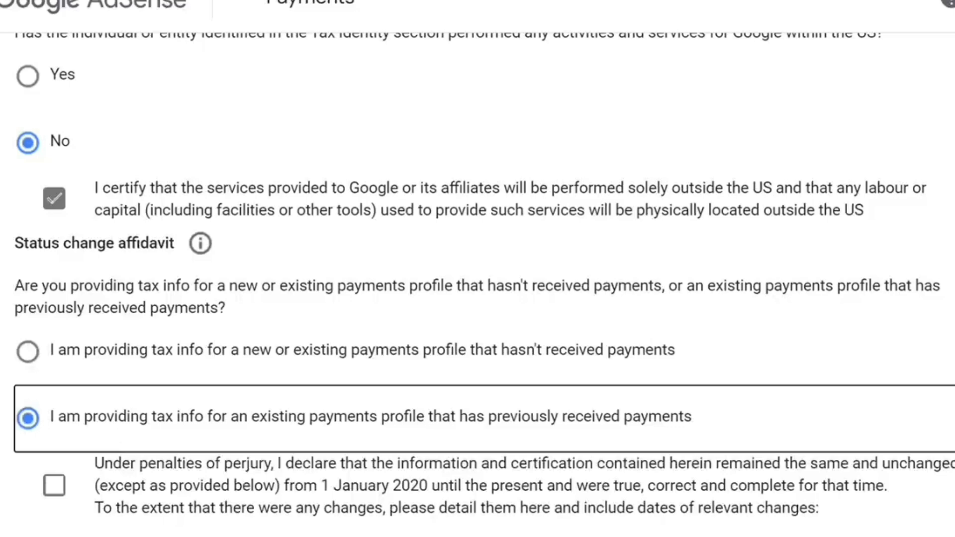
scroll(477, 298, down, 3)
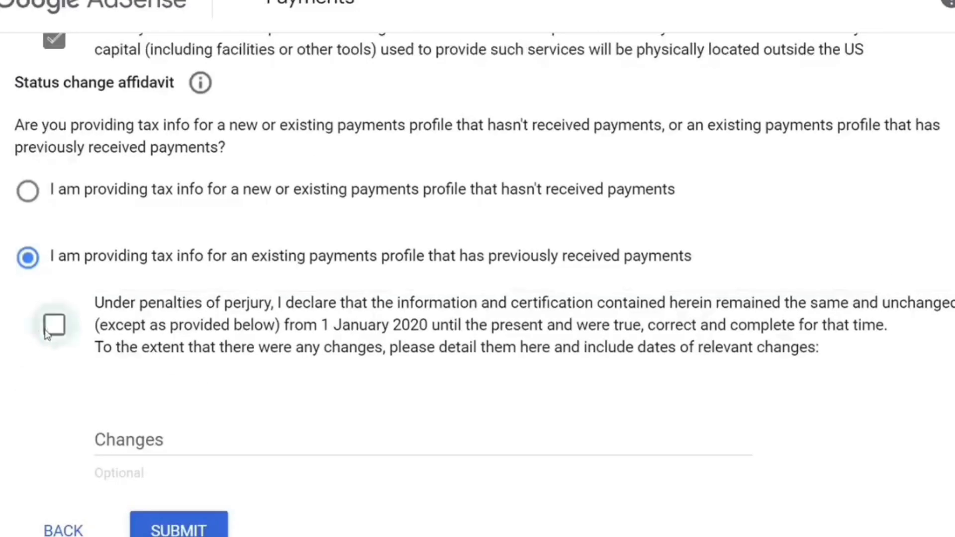
click(52, 326)
scroll(633, 464, down, 1)
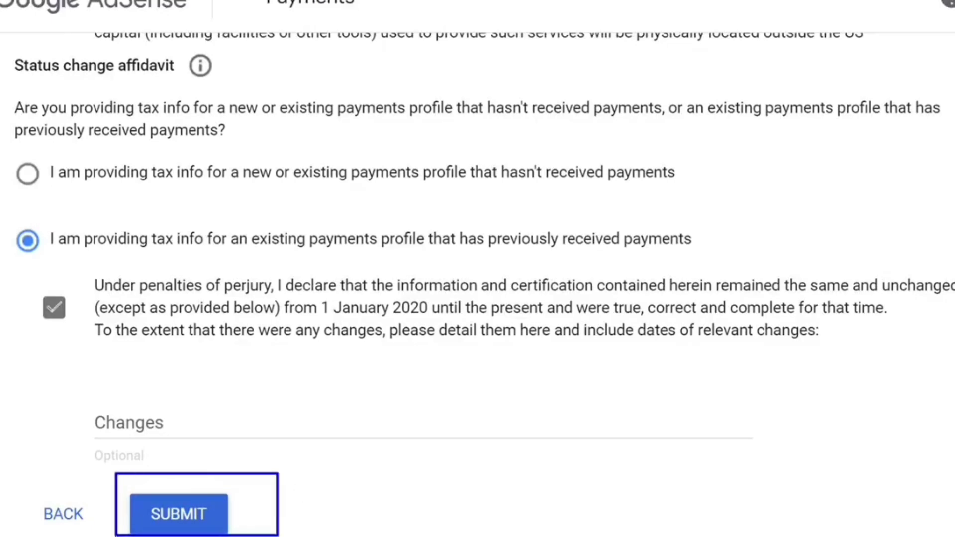
click(189, 515)
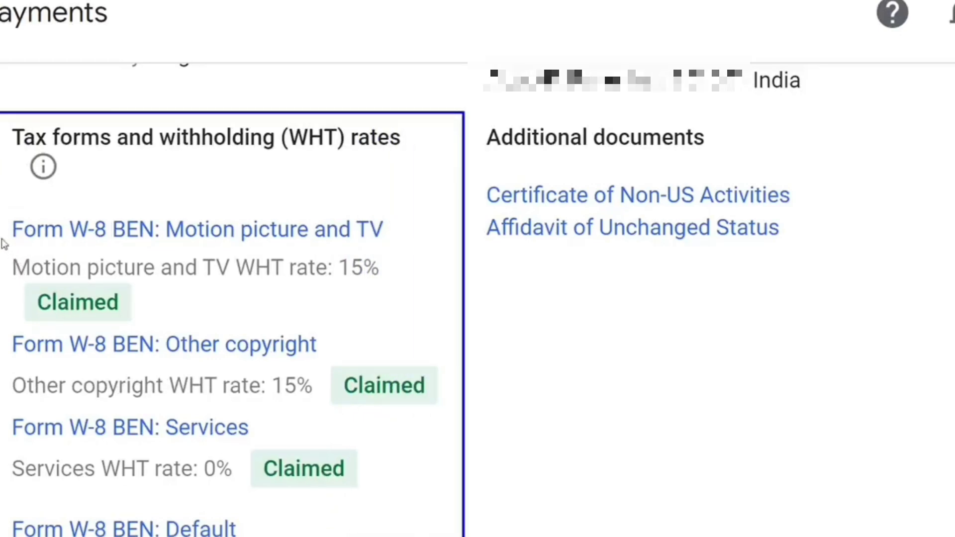
mouse_move(1, 242)
mouse_down()
mouse_move(150, 327)
mouse_move(413, 329)
mouse_up()
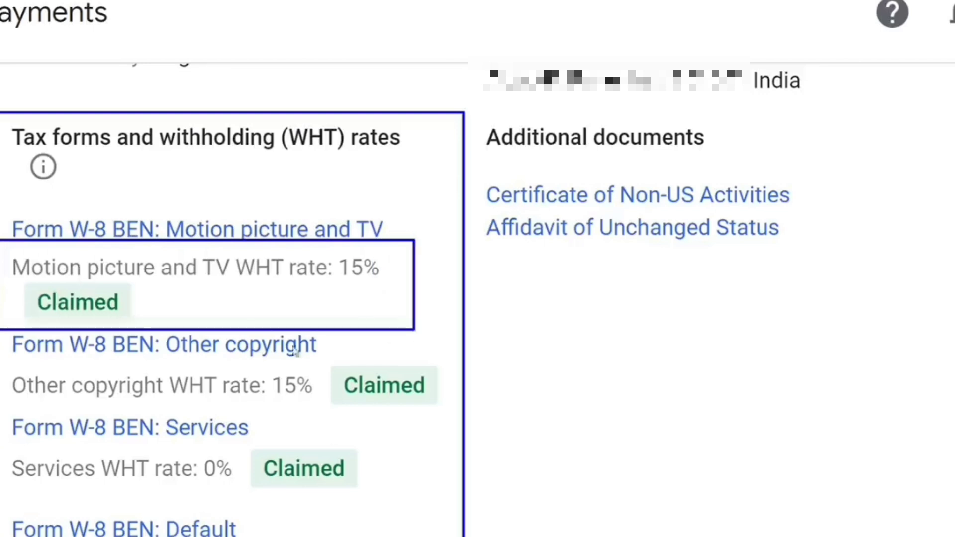
mouse_move(2, 330)
mouse_down()
mouse_move(298, 397)
mouse_move(452, 411)
mouse_up()
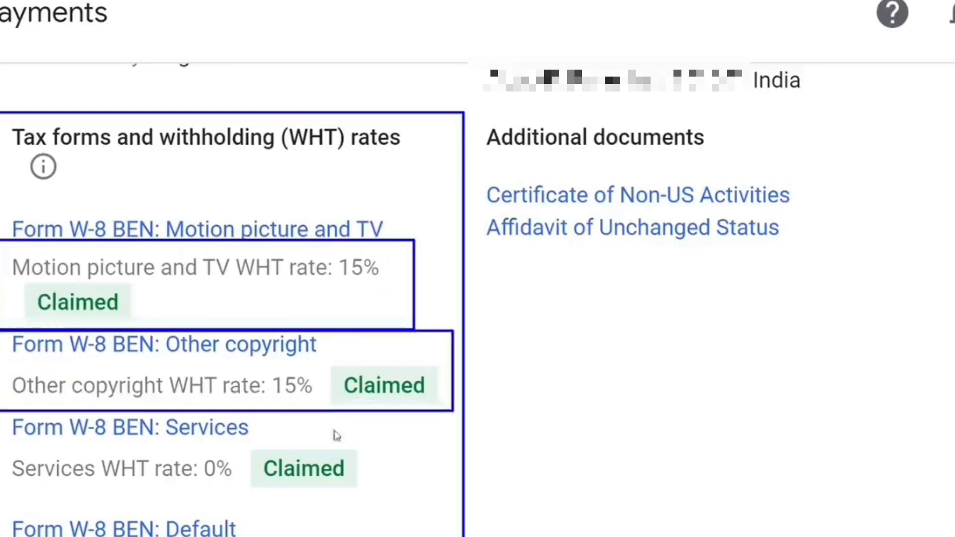
mouse_move(2, 414)
mouse_down()
mouse_move(284, 493)
mouse_move(372, 496)
mouse_up()
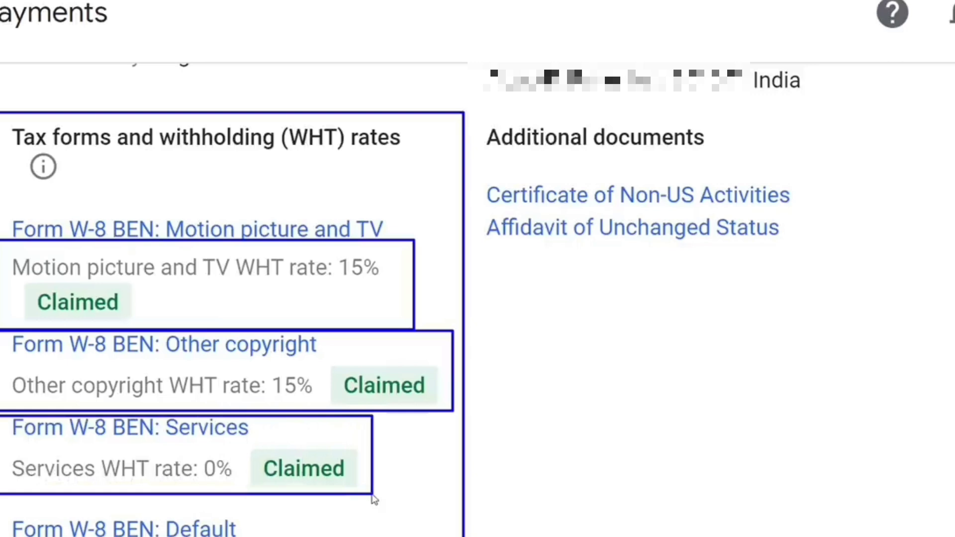